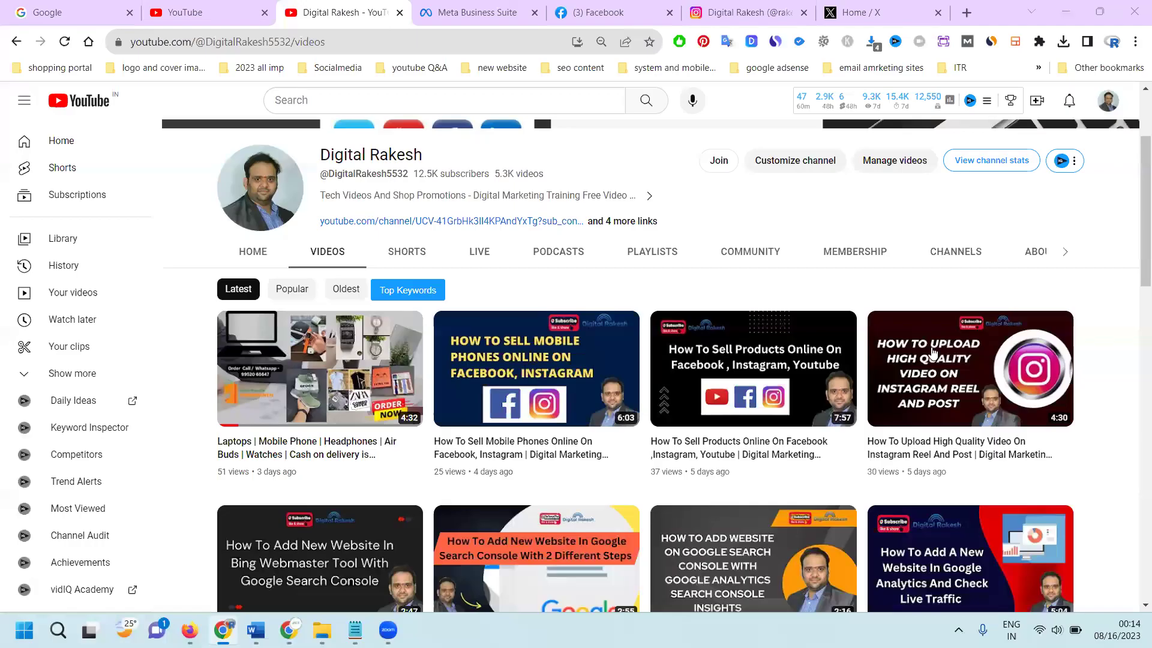
# - View the CCTV contact page, return to the site's home page, then switch to the Projector Sales Canva design
pyautogui.moveTo(931, 352)
pyautogui.click(288, 629)
pyautogui.click(874, 12)
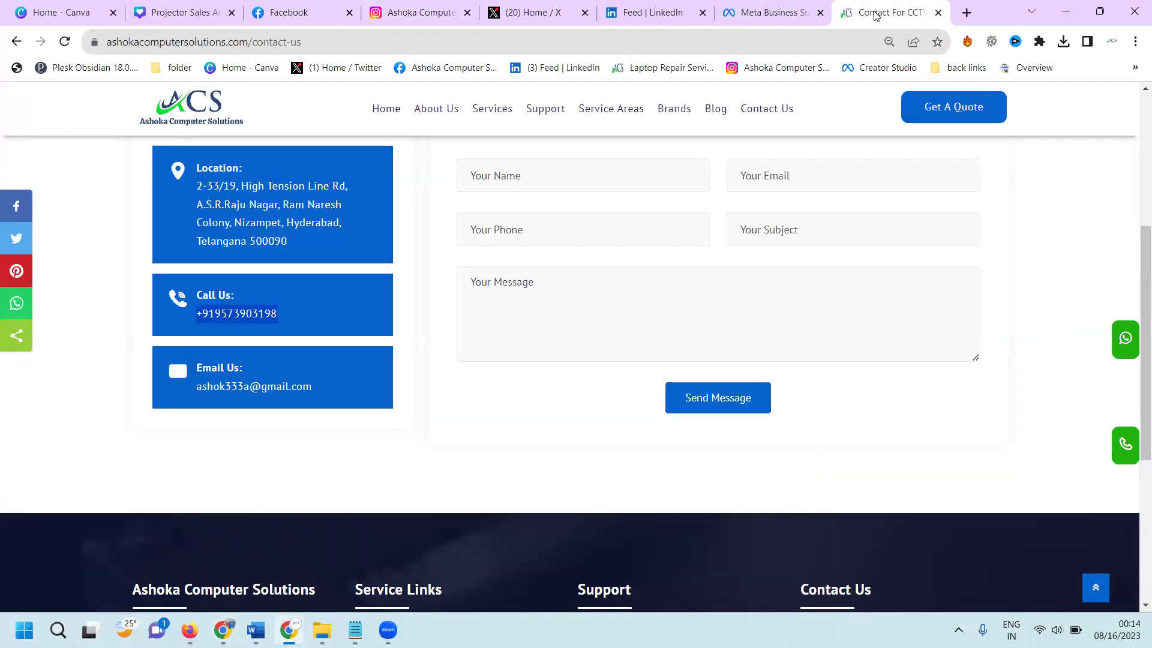
pyautogui.click(385, 116)
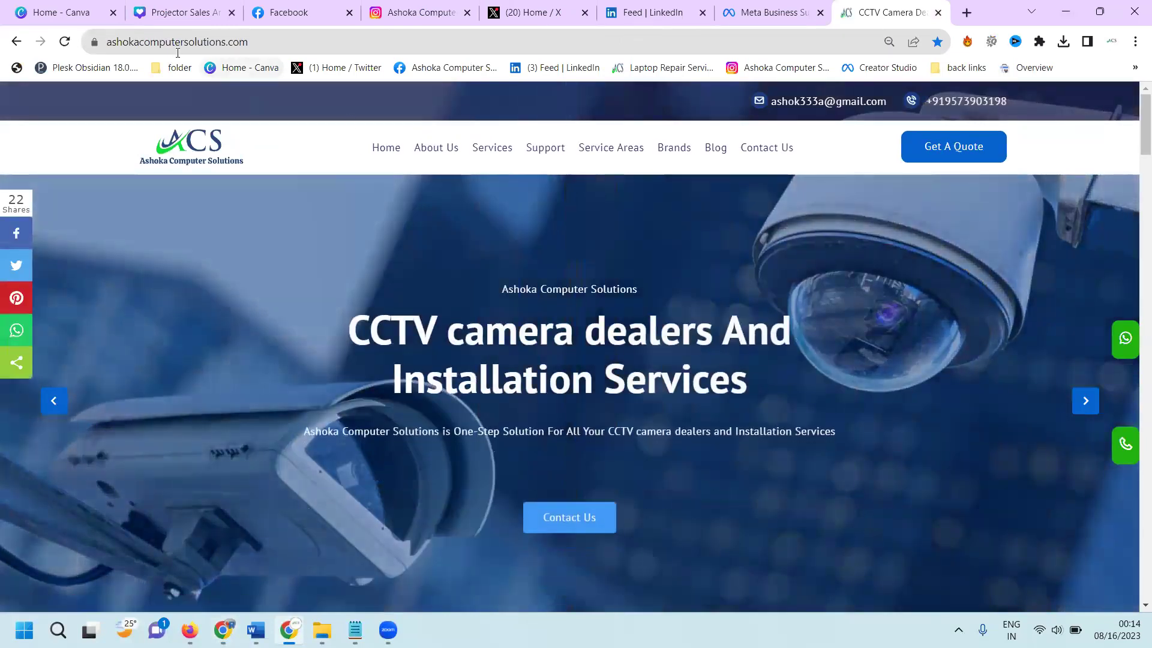
pyautogui.click(175, 13)
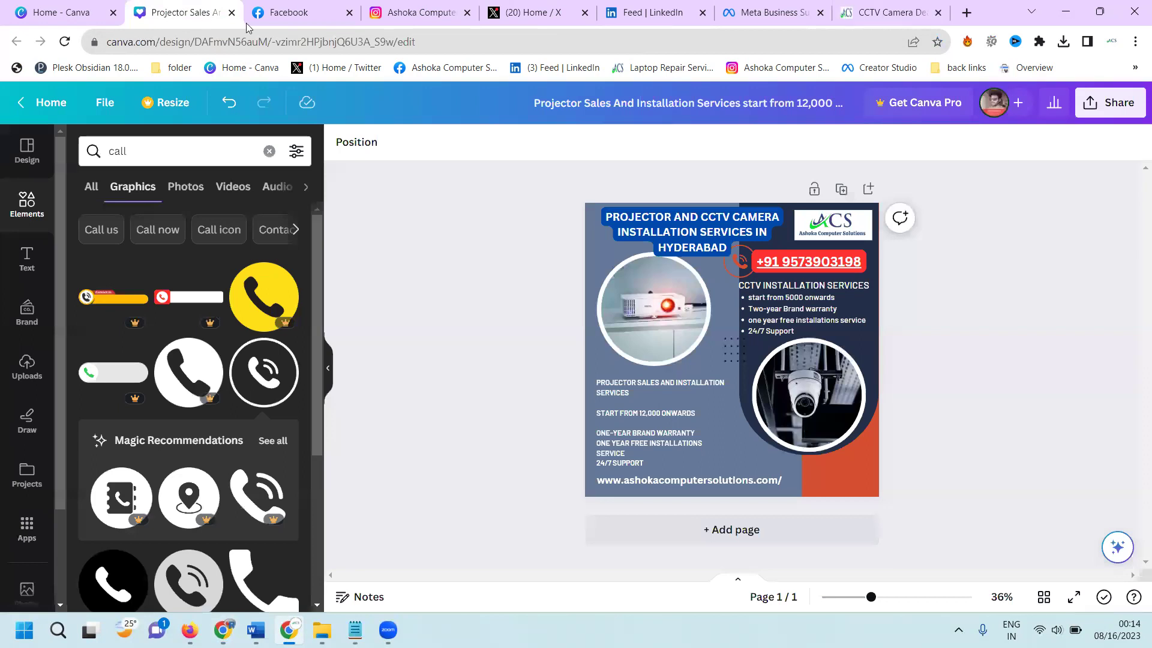
# - Select the full projector and CCTV caption in Notepad, minimize it, and bring up the Instagram profile
pyautogui.click(355, 630)
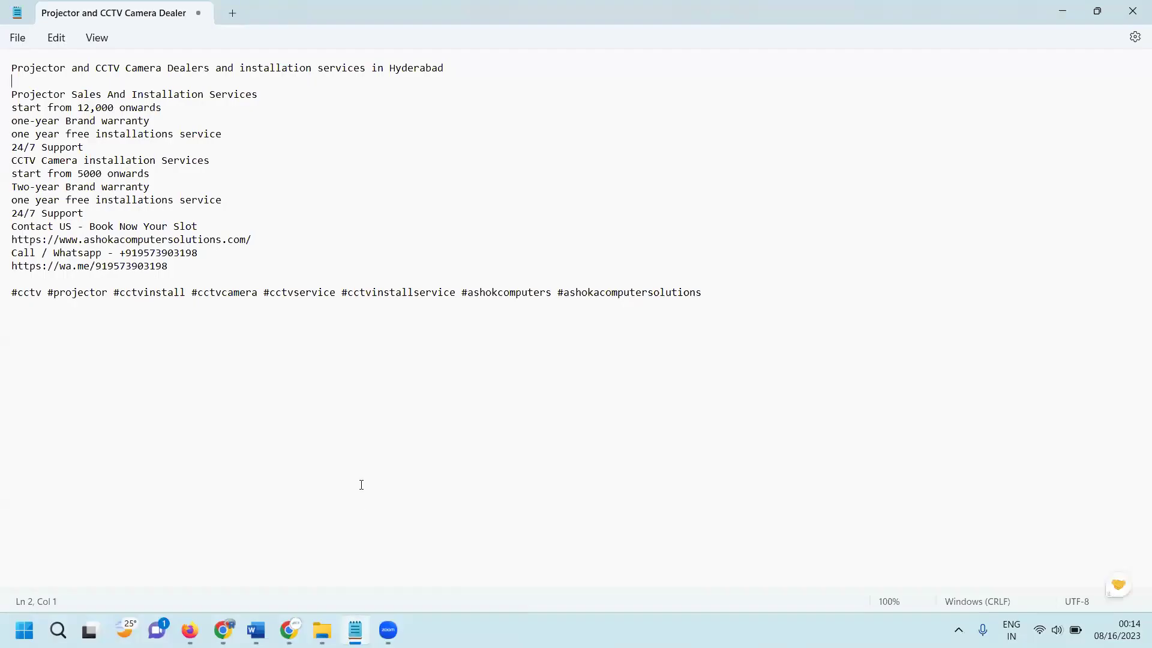
pyautogui.hotkey('ctrl', 'a')
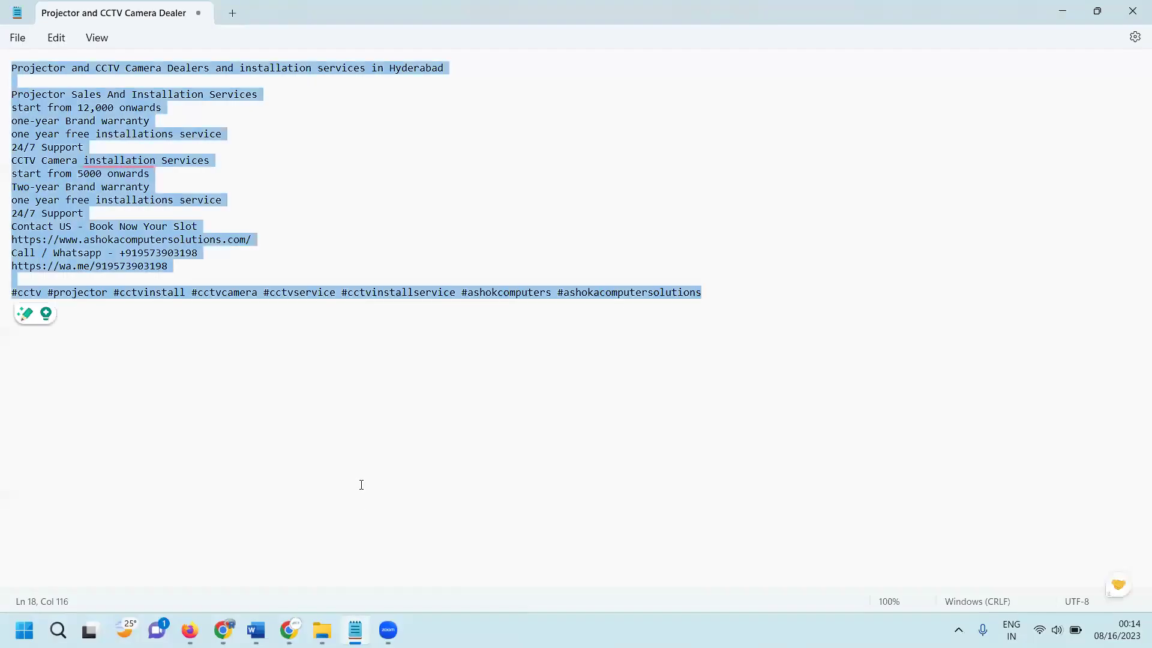
pyautogui.click(1061, 11)
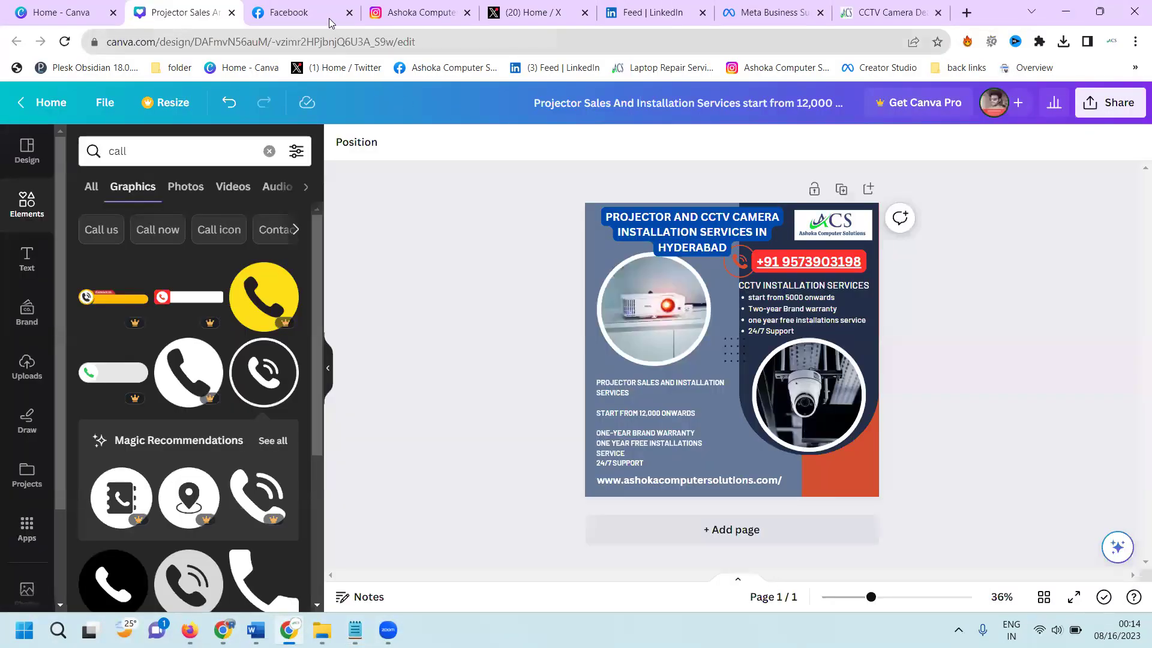
pyautogui.click(300, 12)
pyautogui.click(396, 18)
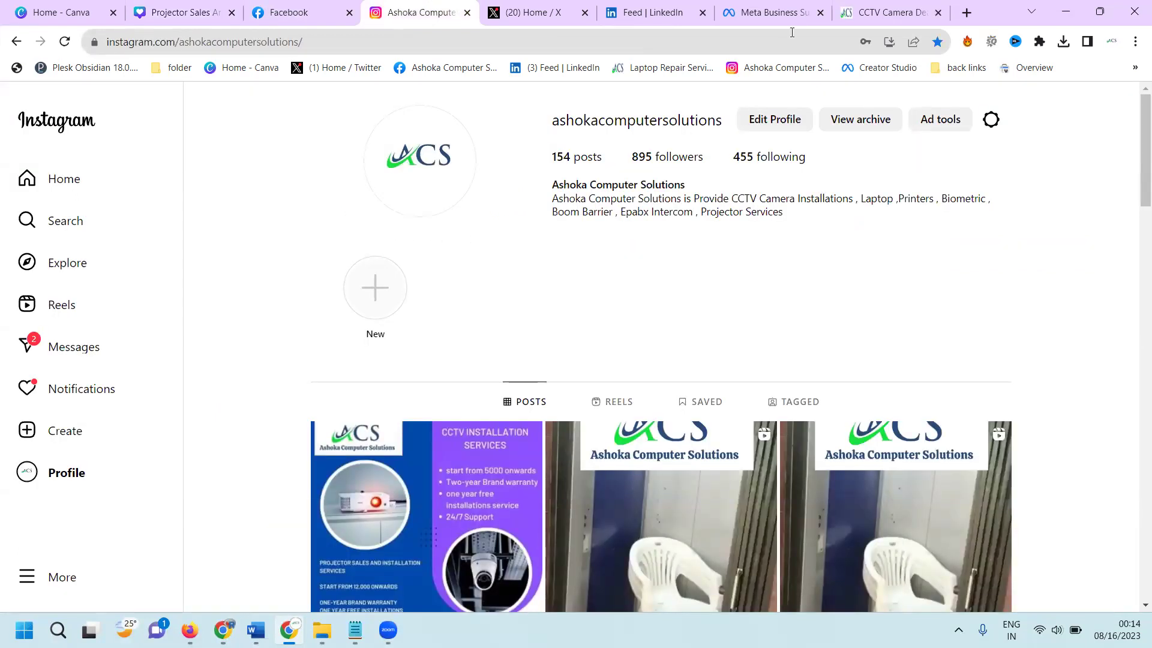
# - From Meta Business Suite's published posts, start a new post for Ashoka Computer Solutions
pyautogui.click(776, 13)
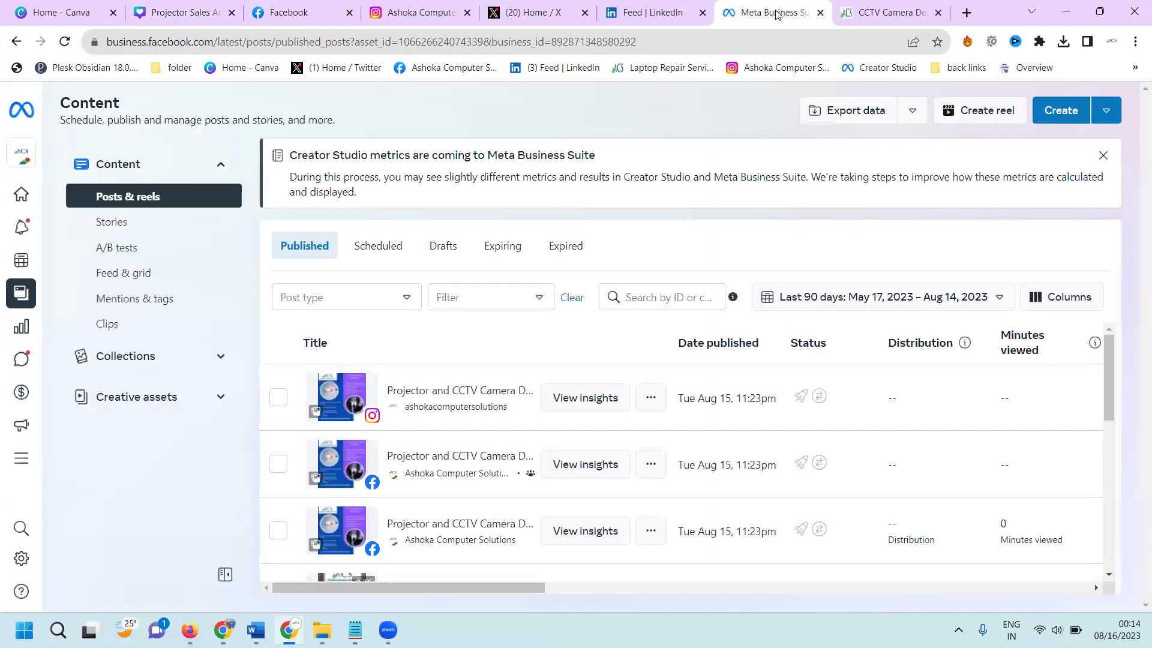
pyautogui.moveTo(33, 192)
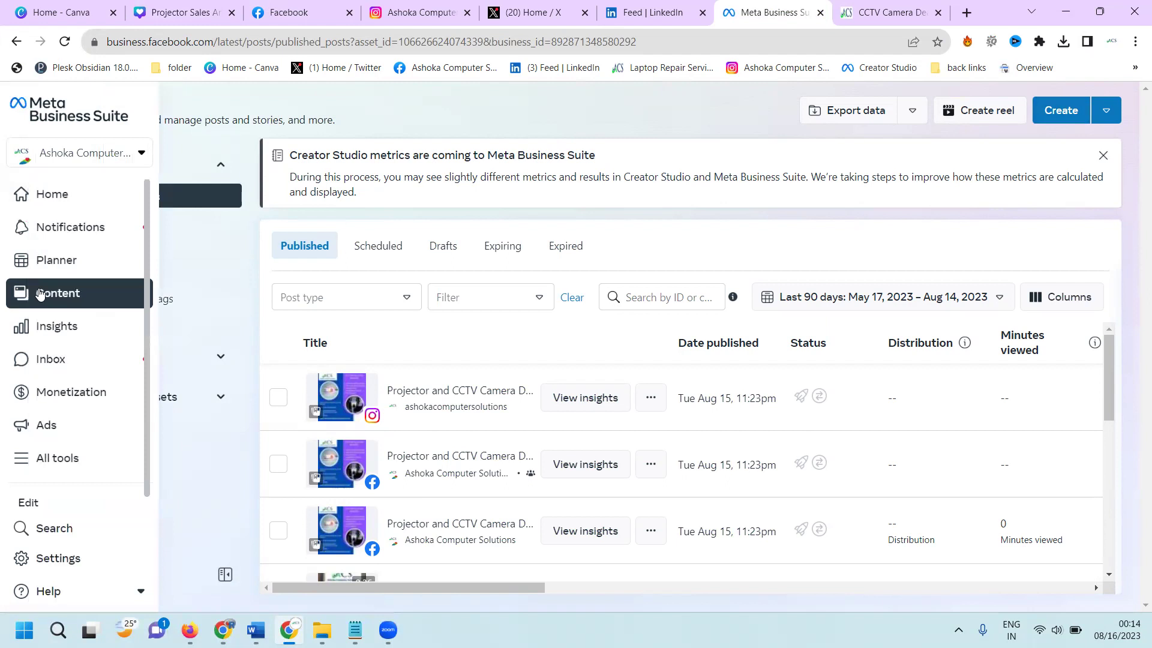
pyautogui.click(1062, 114)
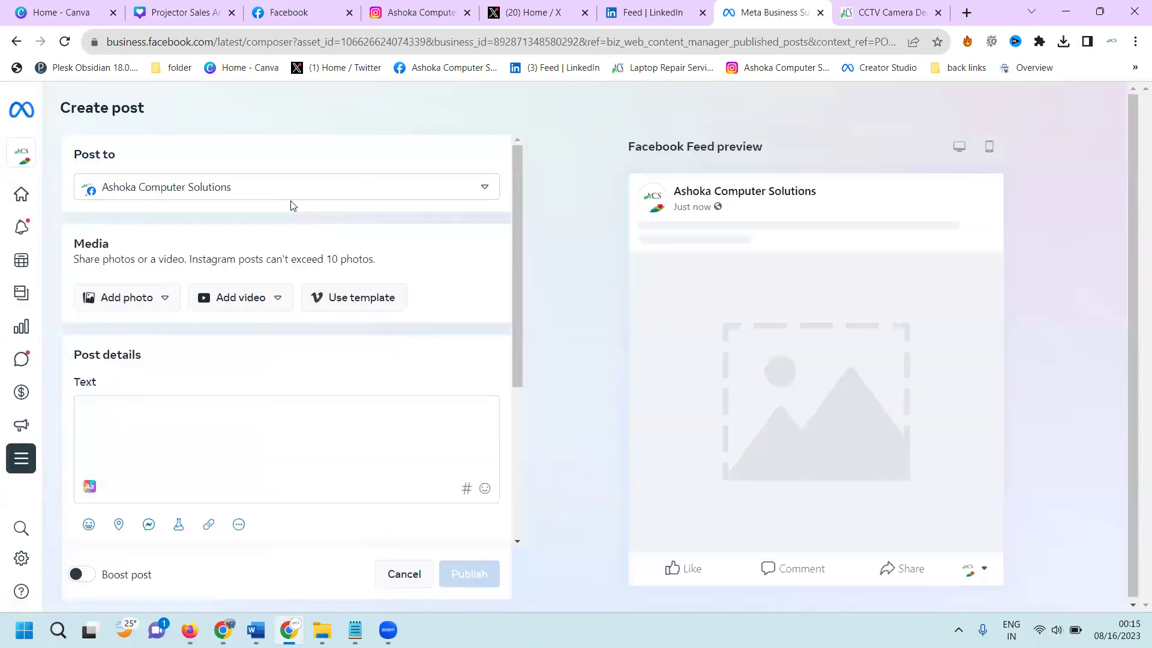
# - Add the Instagram account and the cctv camera installation group to Post to, and paste the caption
pyautogui.click(217, 202)
pyautogui.click(193, 280)
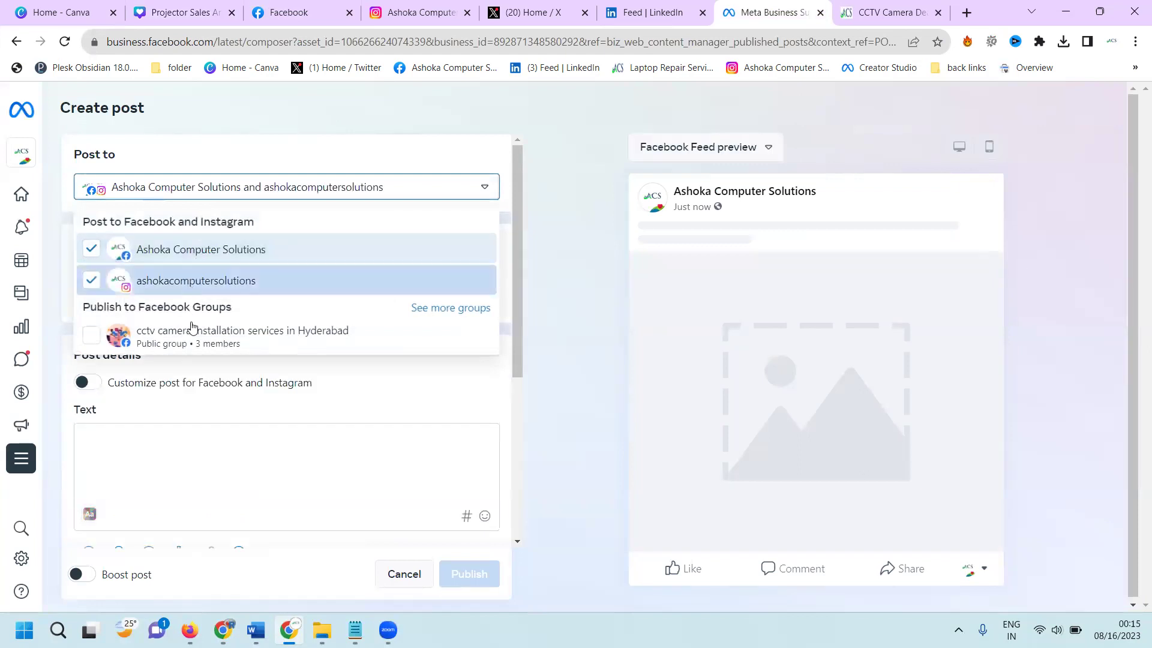
pyautogui.click(193, 334)
pyautogui.click(176, 462)
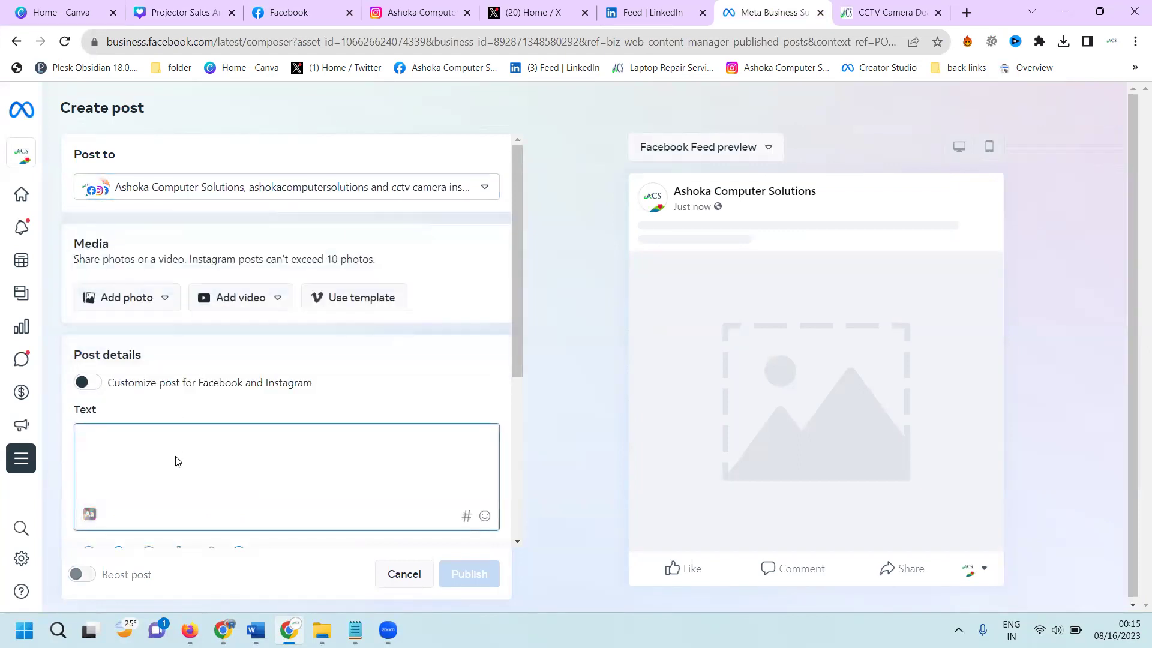
pyautogui.hotkey('ctrl', 'v')
# - Start a photo upload from desktop, cancel the file picker, and return to the Canva flyer
pyautogui.click(126, 297)
pyautogui.click(131, 334)
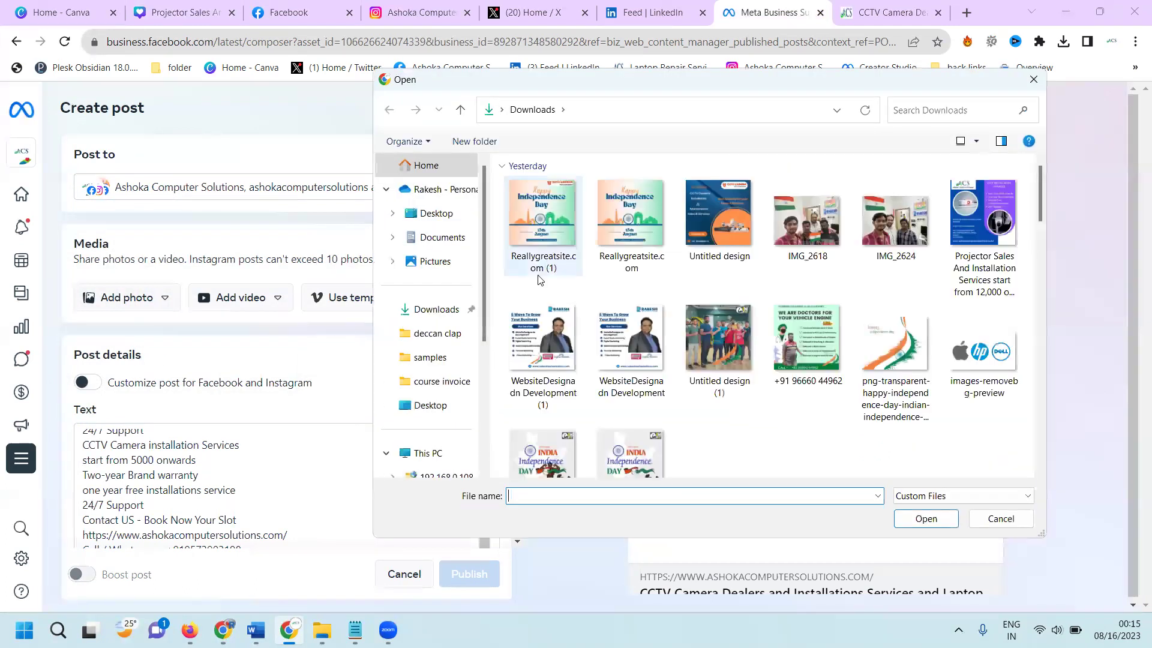
pyautogui.click(1033, 79)
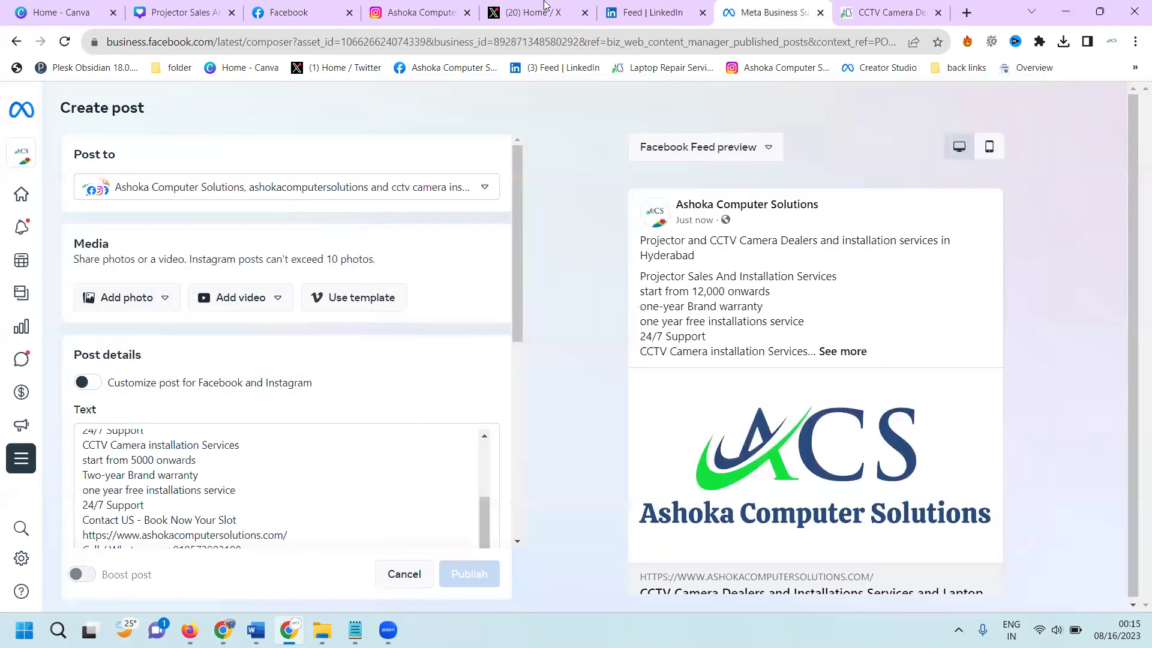
pyautogui.click(215, 8)
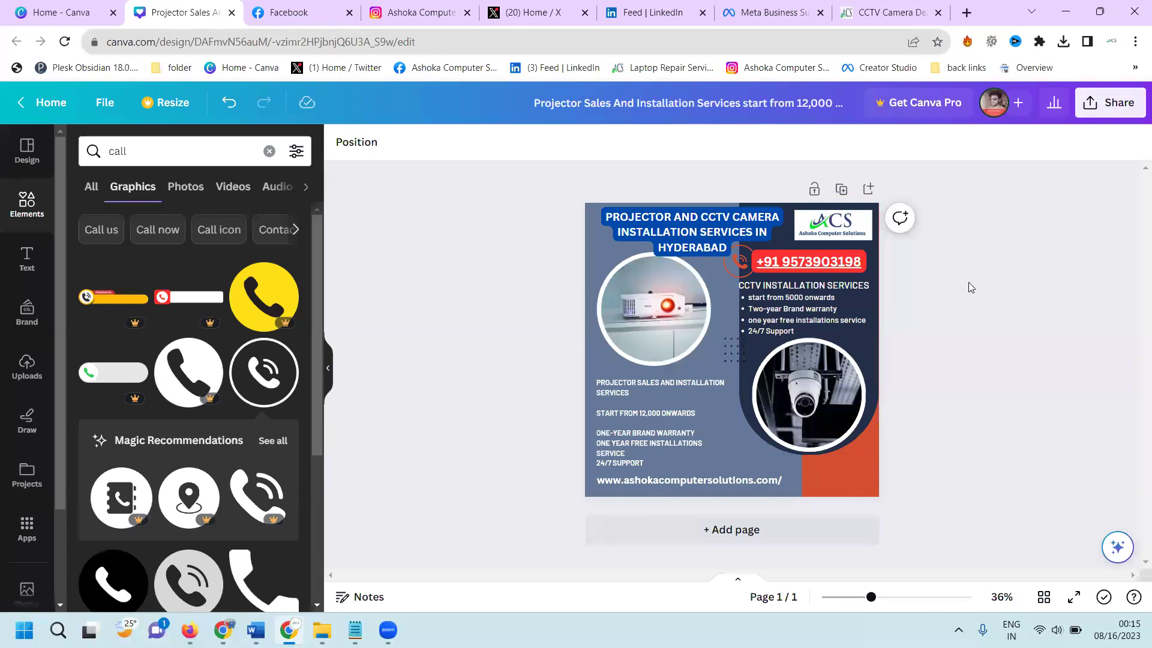
# - Download the Projector Sales flyer with the file type changed from PNG to JPG
pyautogui.click(1109, 102)
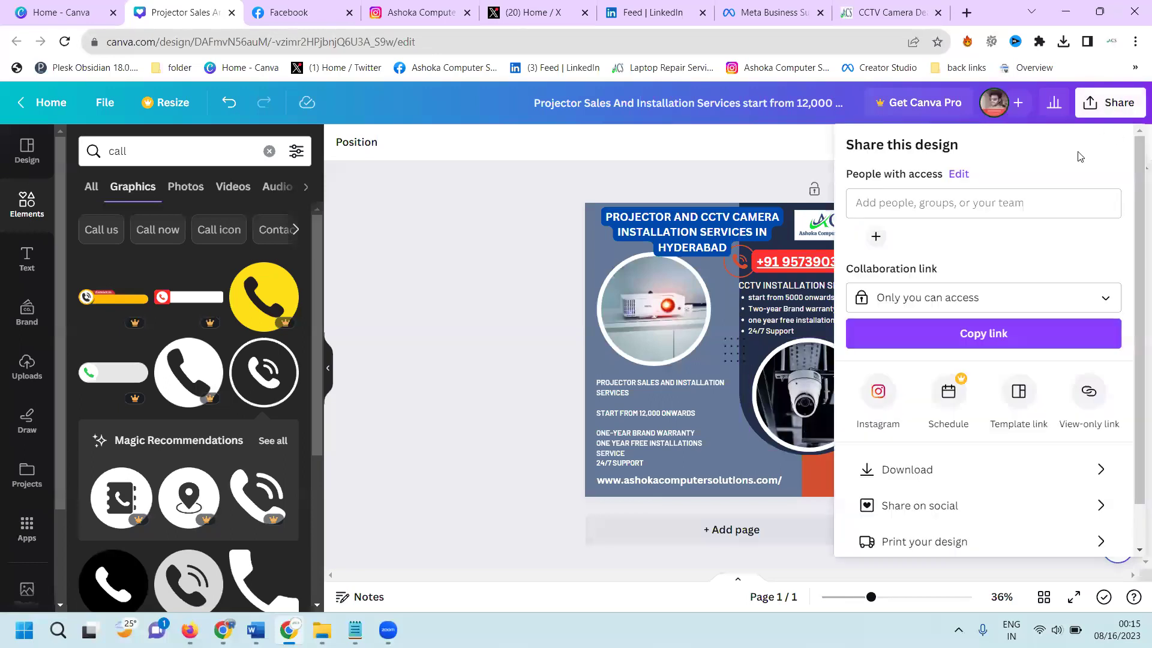
pyautogui.click(951, 469)
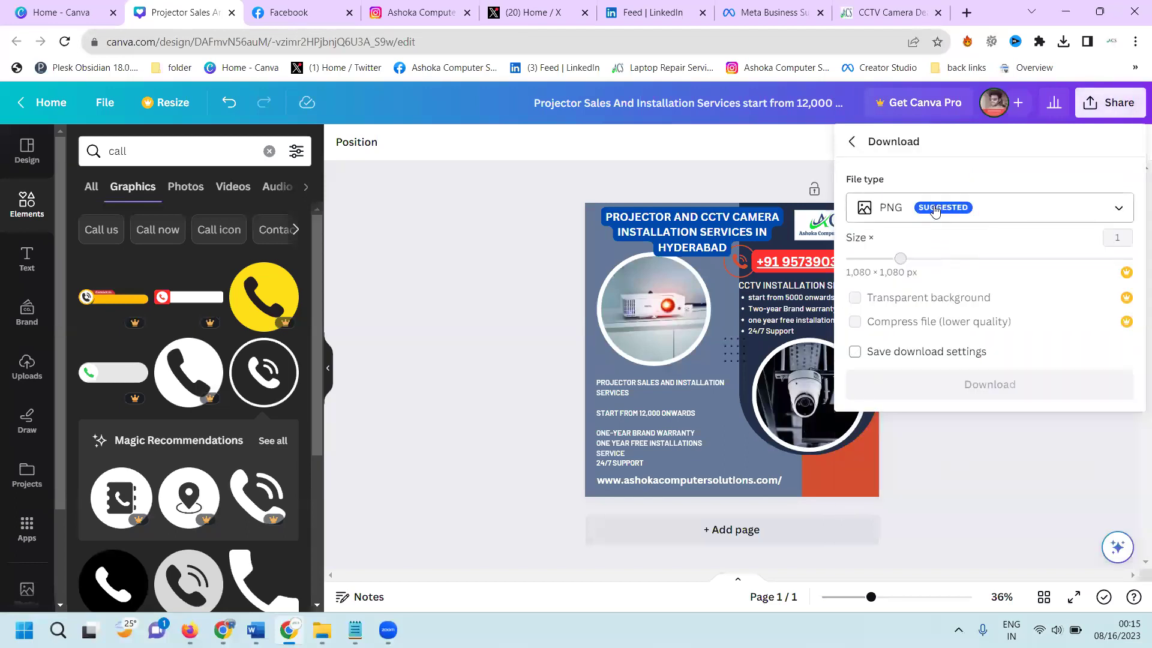
pyautogui.click(934, 210)
pyautogui.click(888, 249)
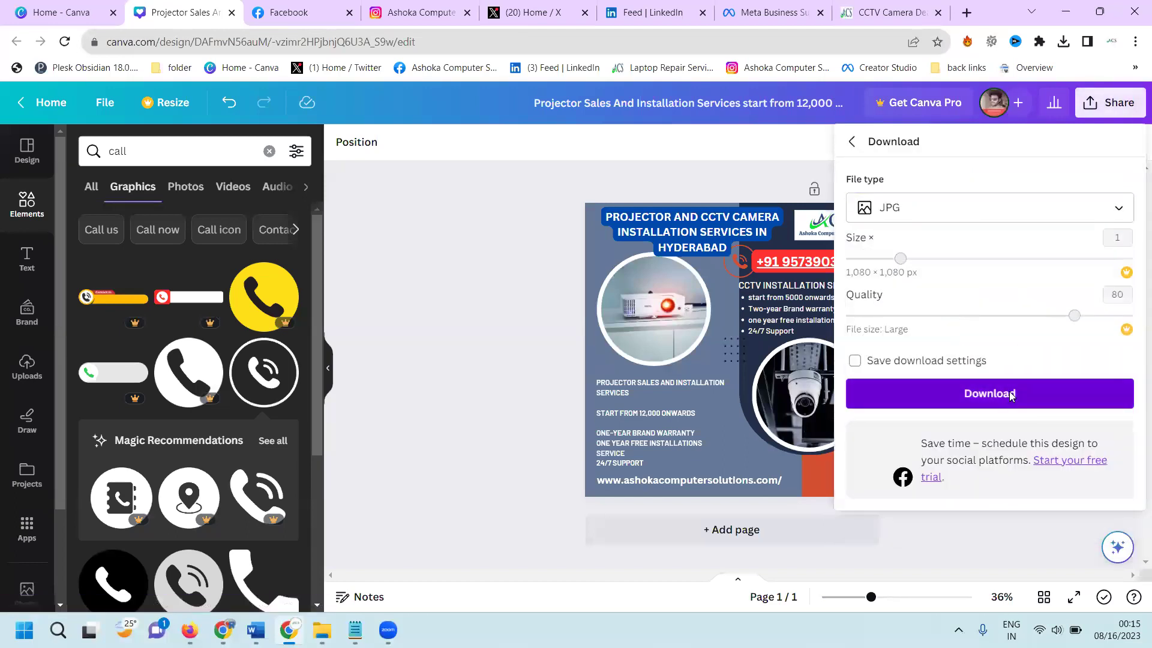
pyautogui.click(1009, 391)
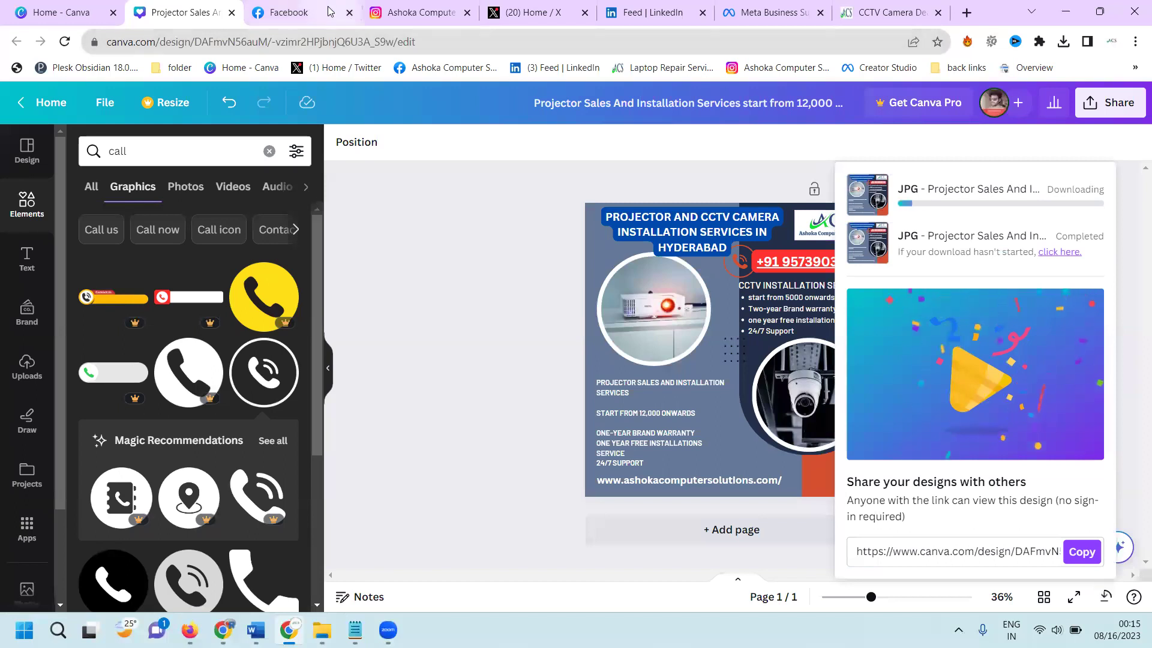
pyautogui.click(758, 12)
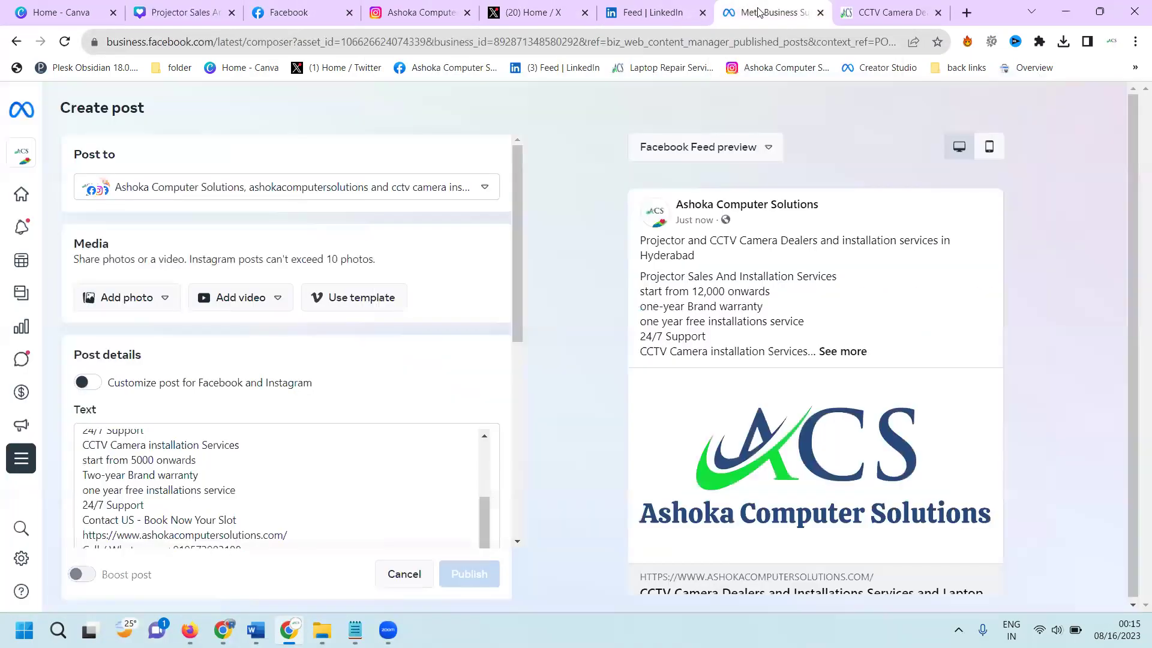
# - Remove the Facebook page from Post to, keeping Instagram and the cctv group
pyautogui.click(228, 191)
pyautogui.click(169, 254)
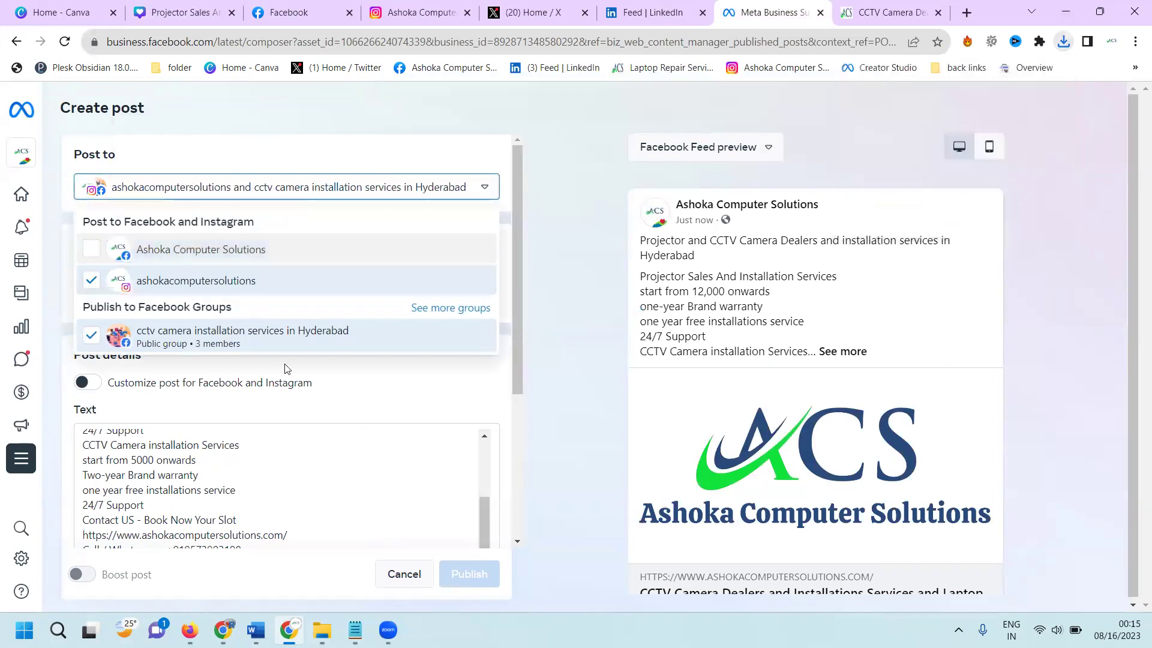
pyautogui.click(365, 460)
pyautogui.hotkey('ctrl', 'a')
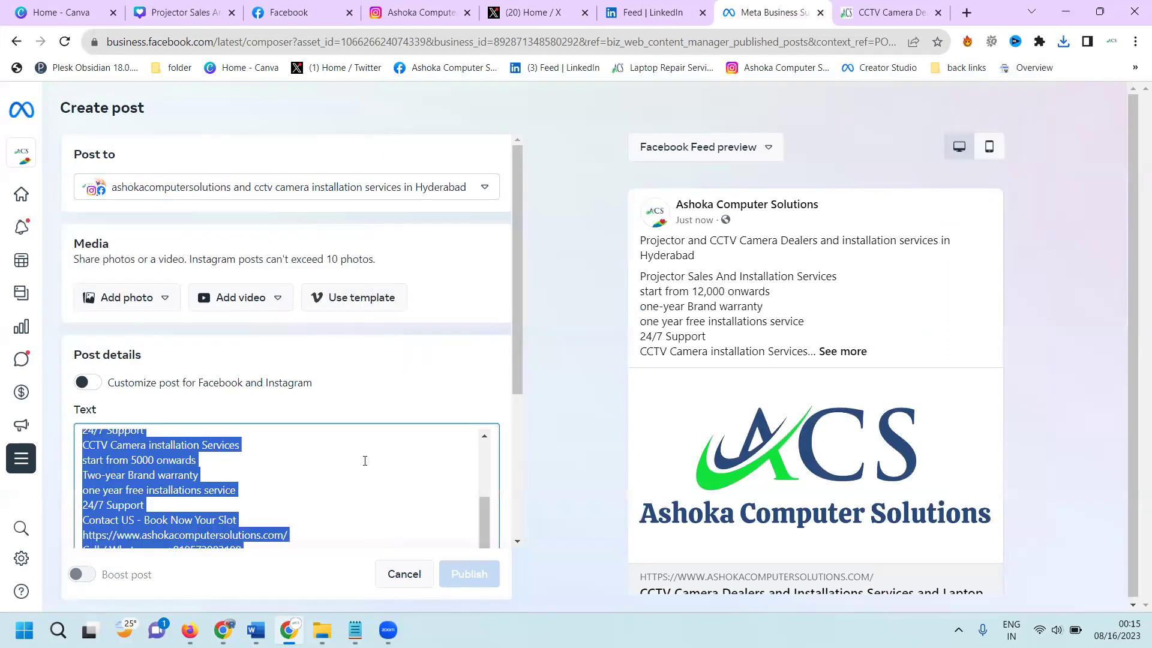
# - Attach the downloaded Projector Sales flyer JPG and publish the post
pyautogui.click(144, 297)
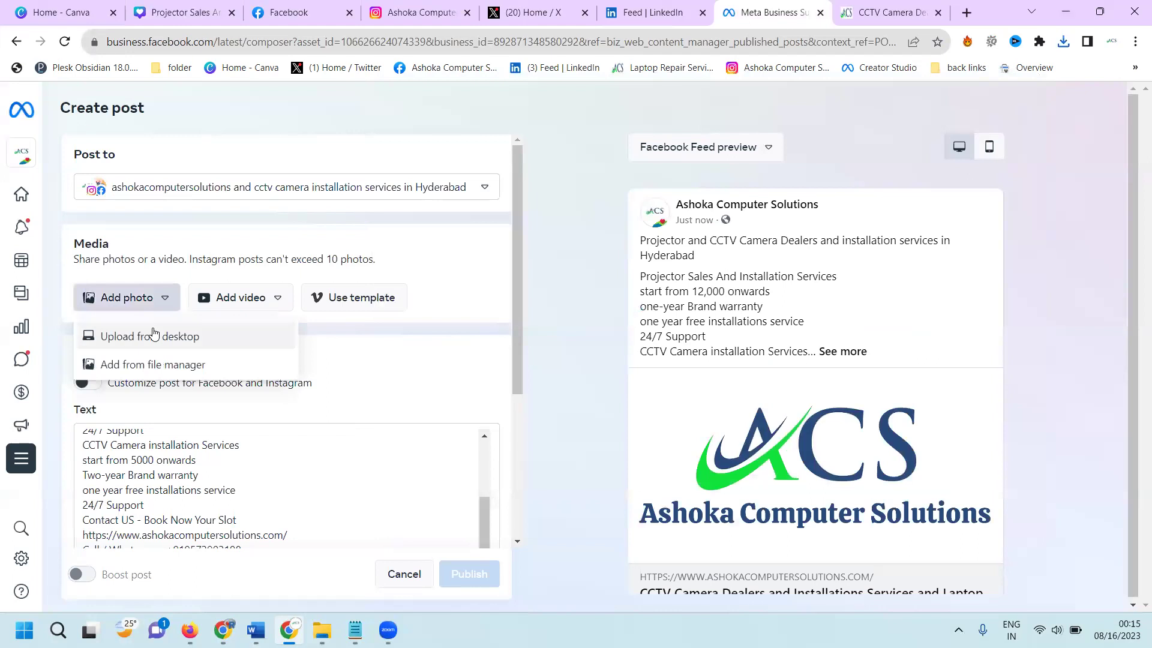
pyautogui.click(155, 333)
pyautogui.doubleClick(530, 242)
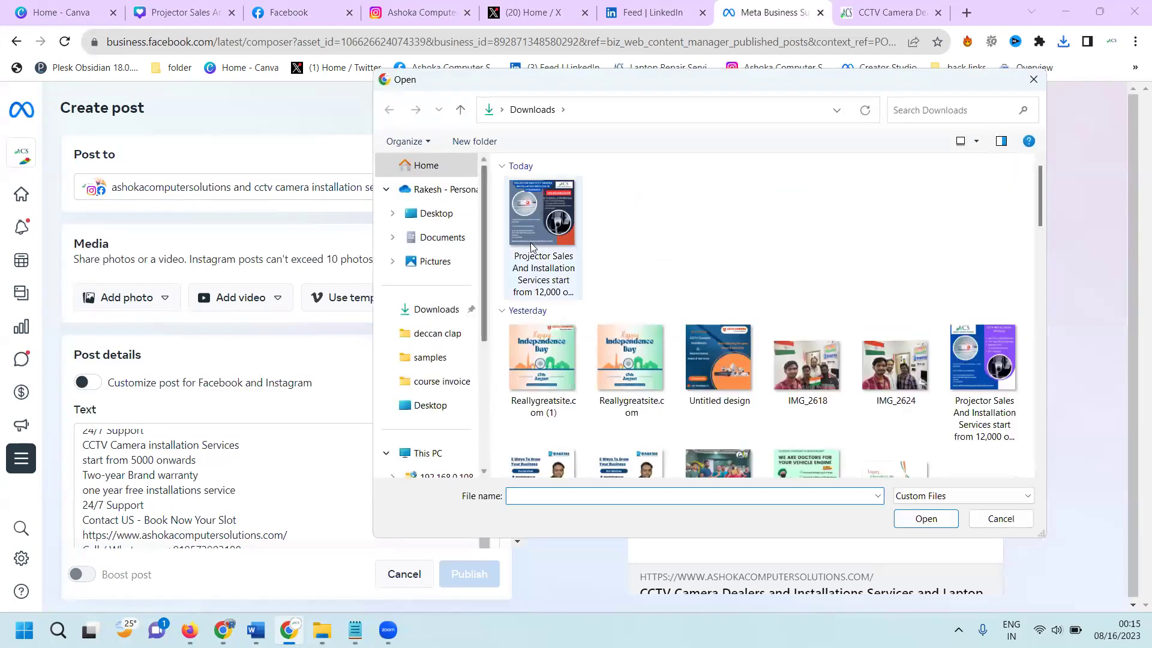
pyautogui.click(311, 195)
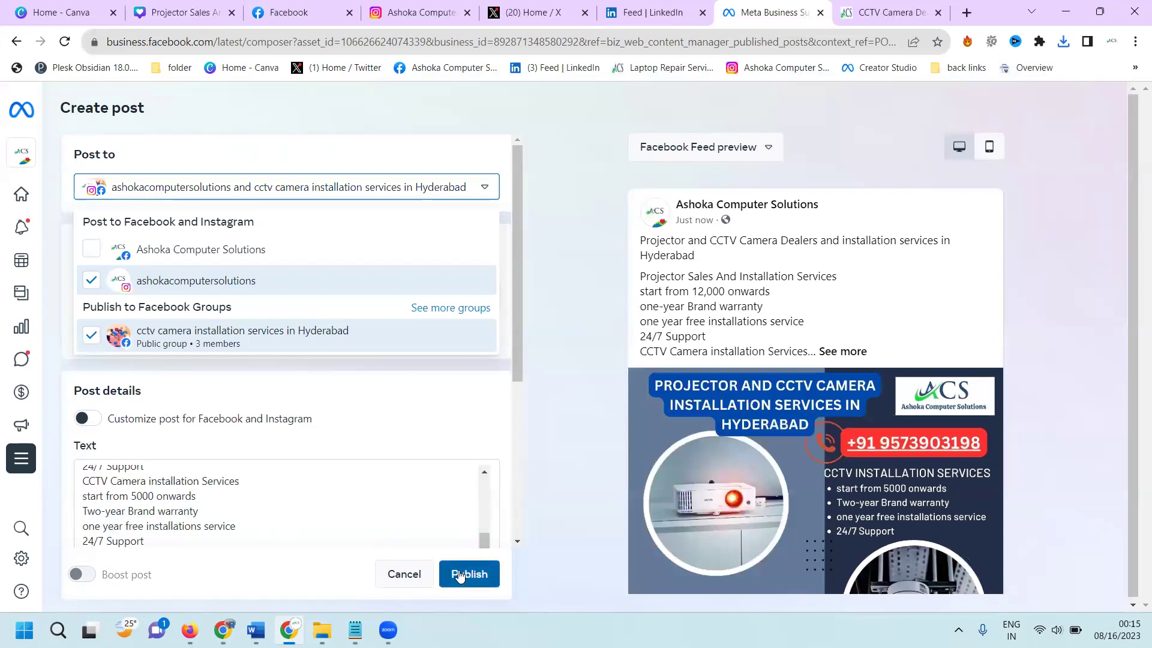
pyautogui.click(411, 510)
pyautogui.hotkey('ctrl', 'a')
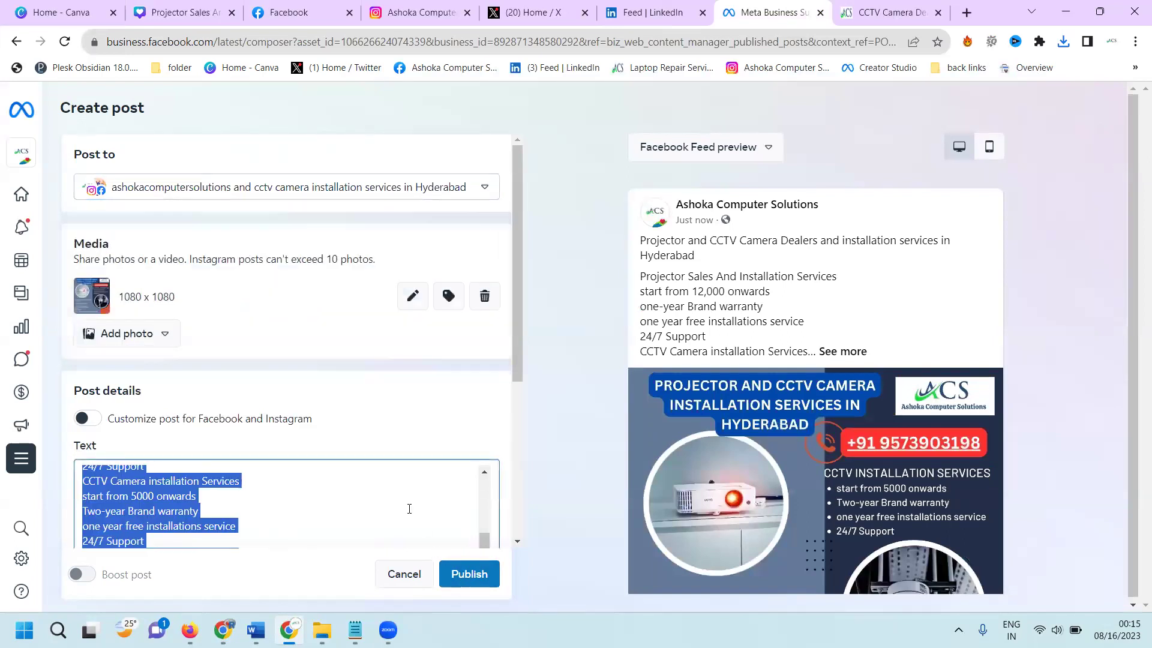
pyautogui.click(480, 568)
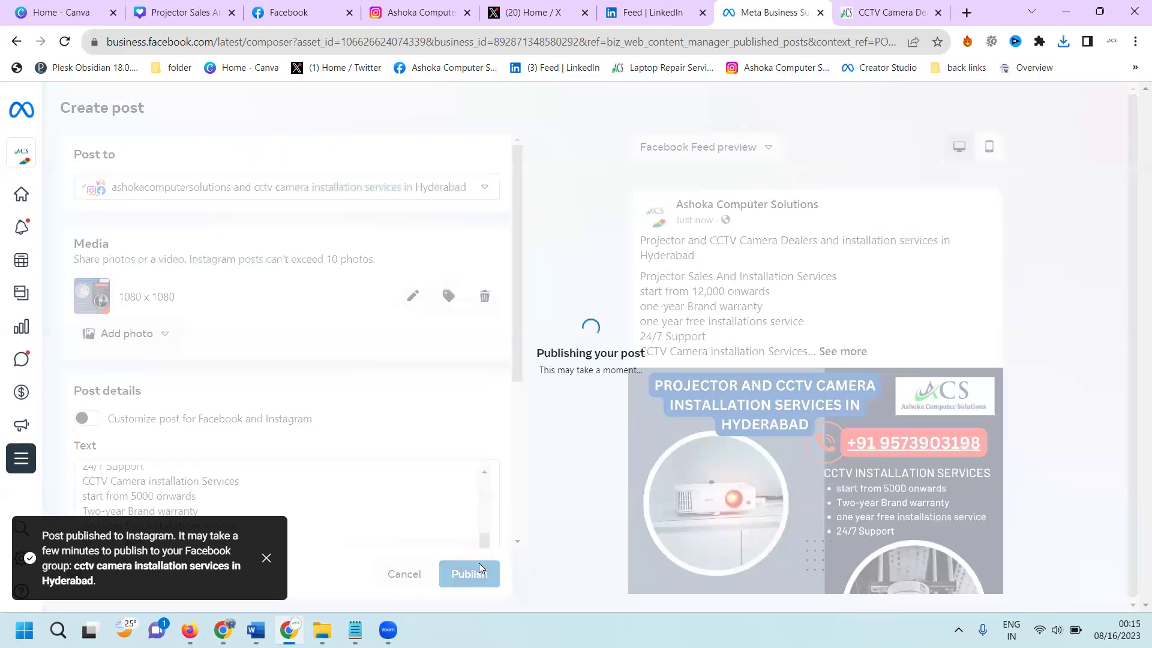
# - Switch Facebook to act as the Ashoka Computer Solutions page and start a new photo post
pyautogui.click(305, 6)
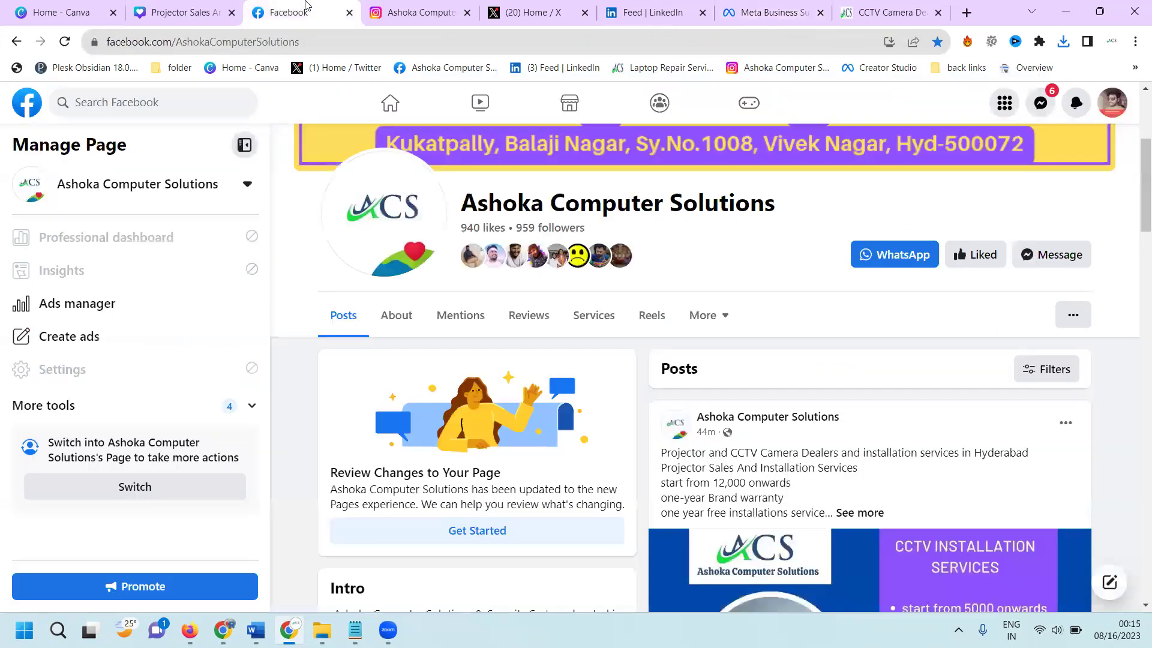
pyautogui.click(176, 485)
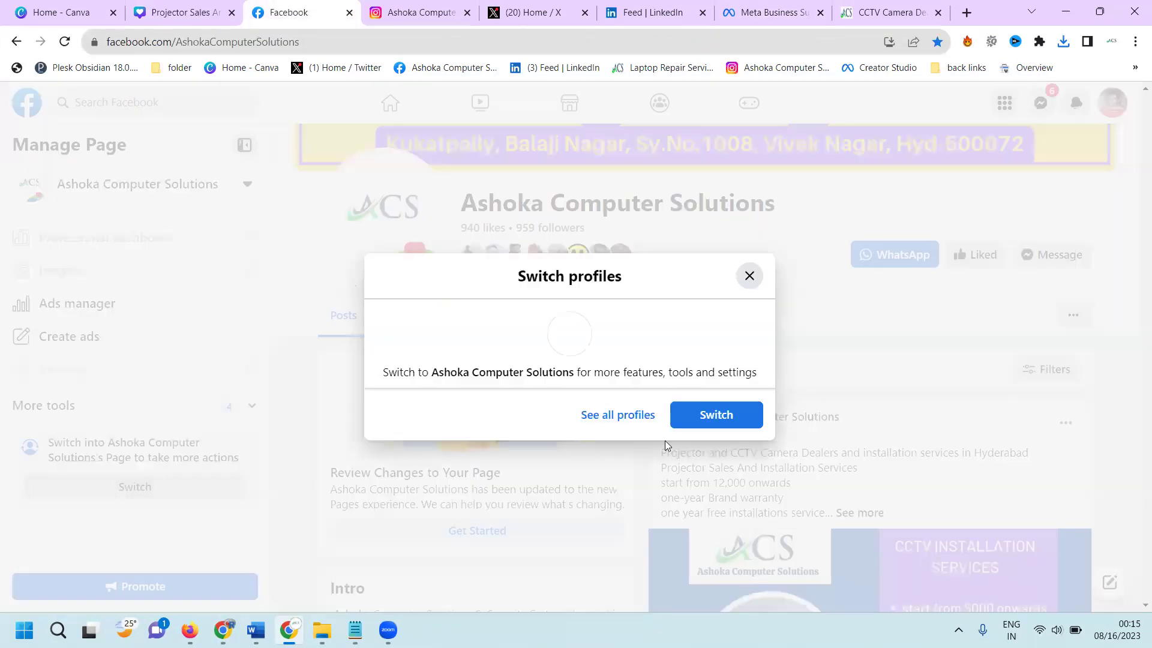
pyautogui.click(717, 417)
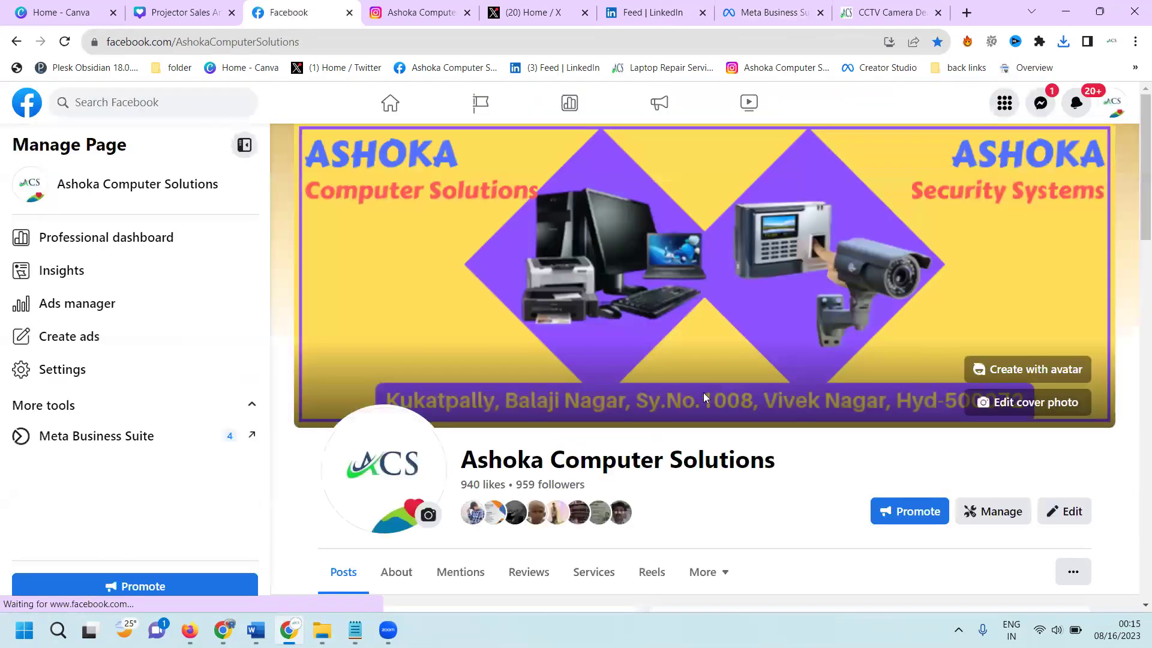
pyautogui.scroll(-4, 709, 395)
pyautogui.scroll(-5, 709, 395)
pyautogui.scroll(4, 749, 394)
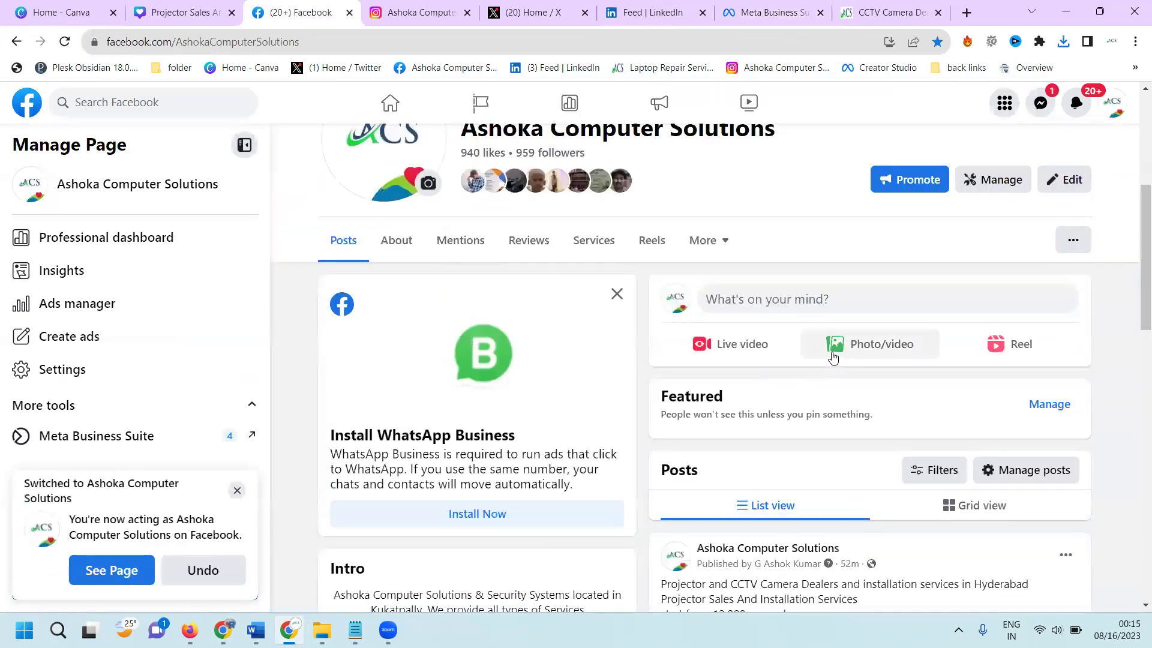
pyautogui.click(833, 356)
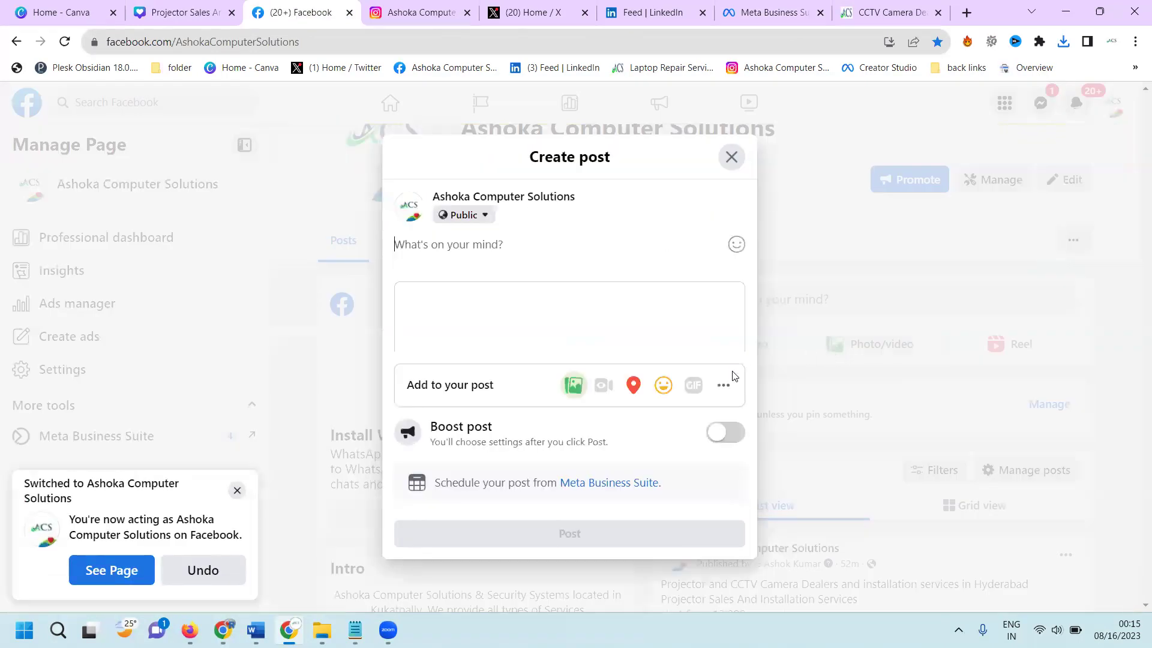
# - Add a Get WhatsApp messages button, attach the Projector Sales flyer, and paste the CCTV service description
pyautogui.click(722, 385)
pyautogui.click(430, 394)
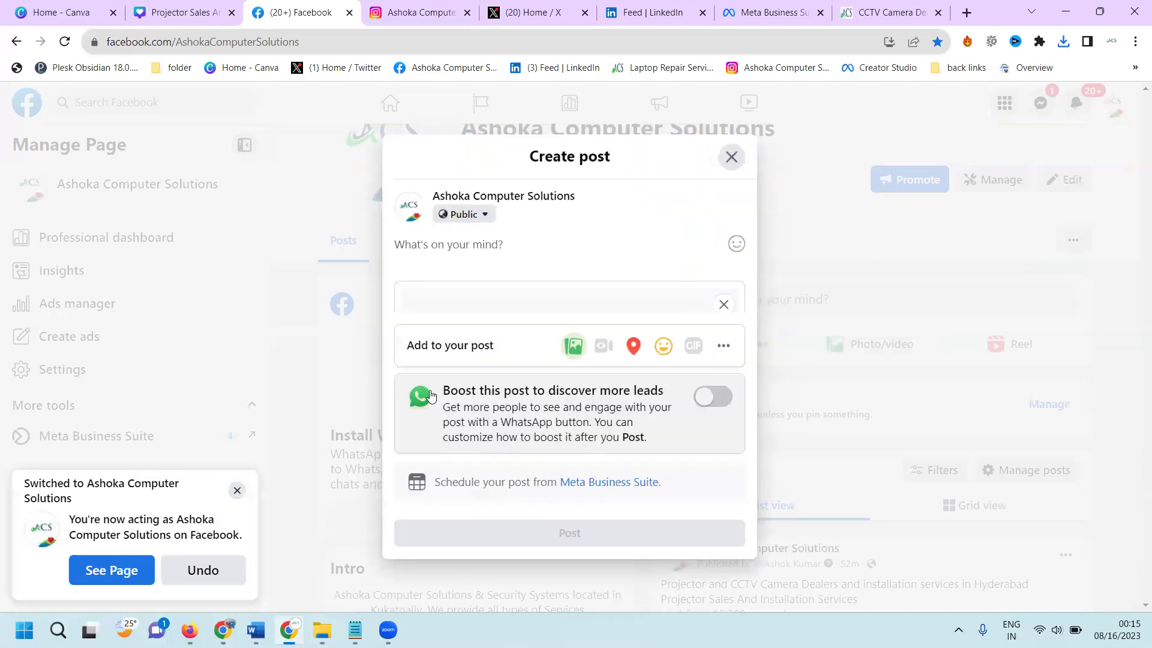
pyautogui.click(498, 307)
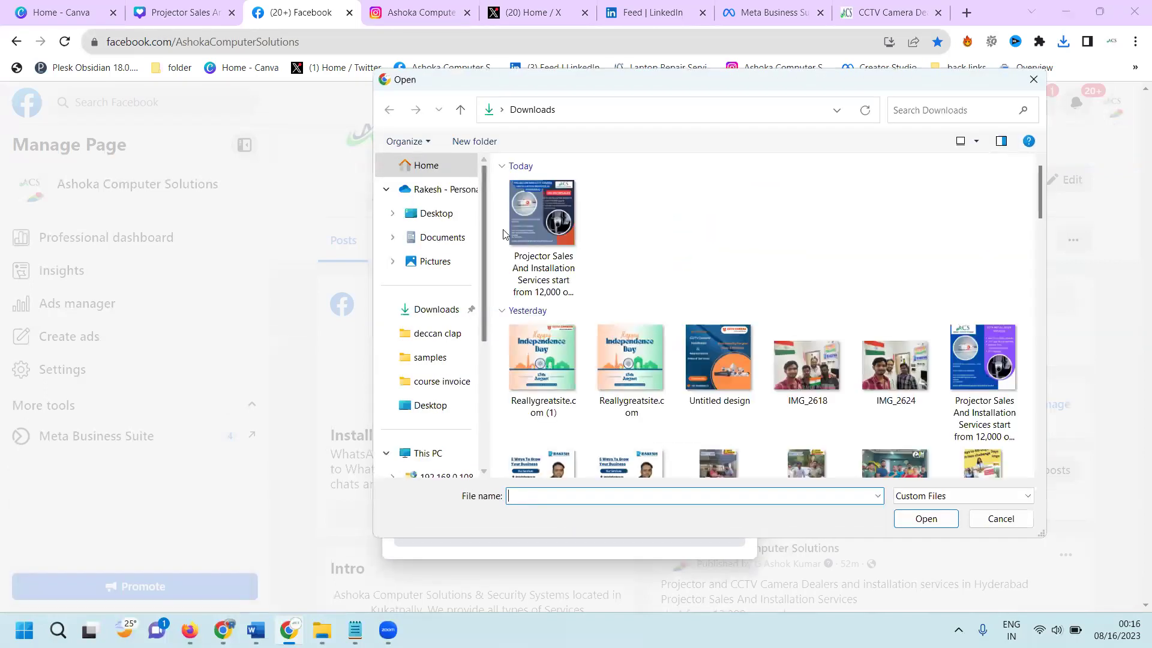
pyautogui.click(537, 231)
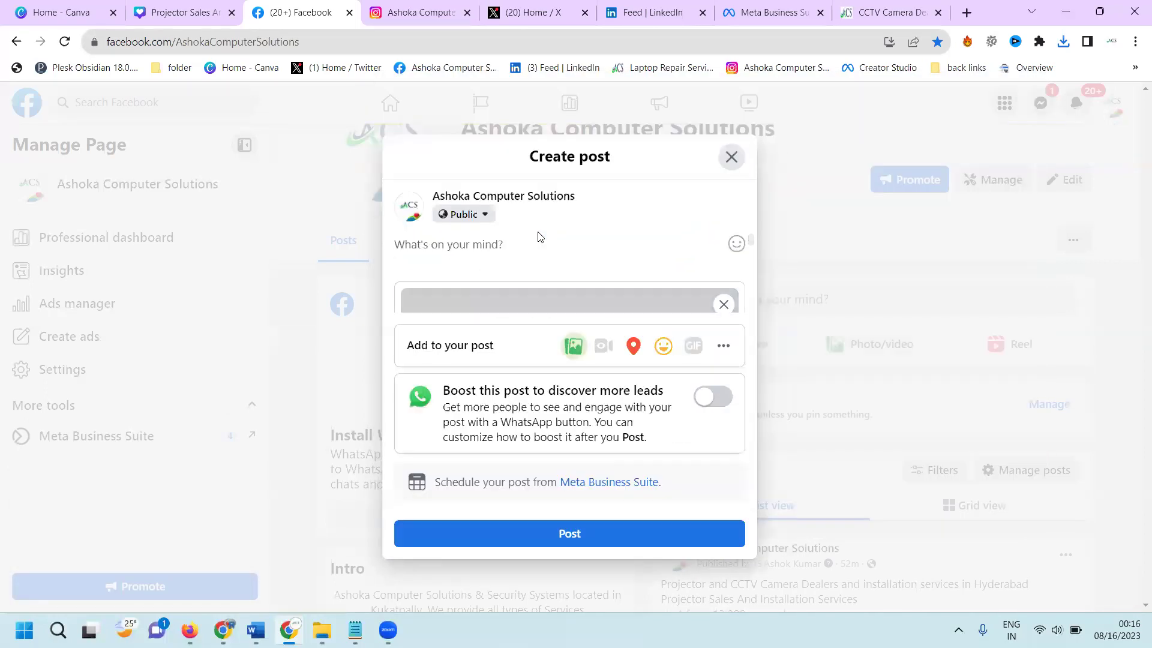
pyautogui.hotkey('ctrl', 'v')
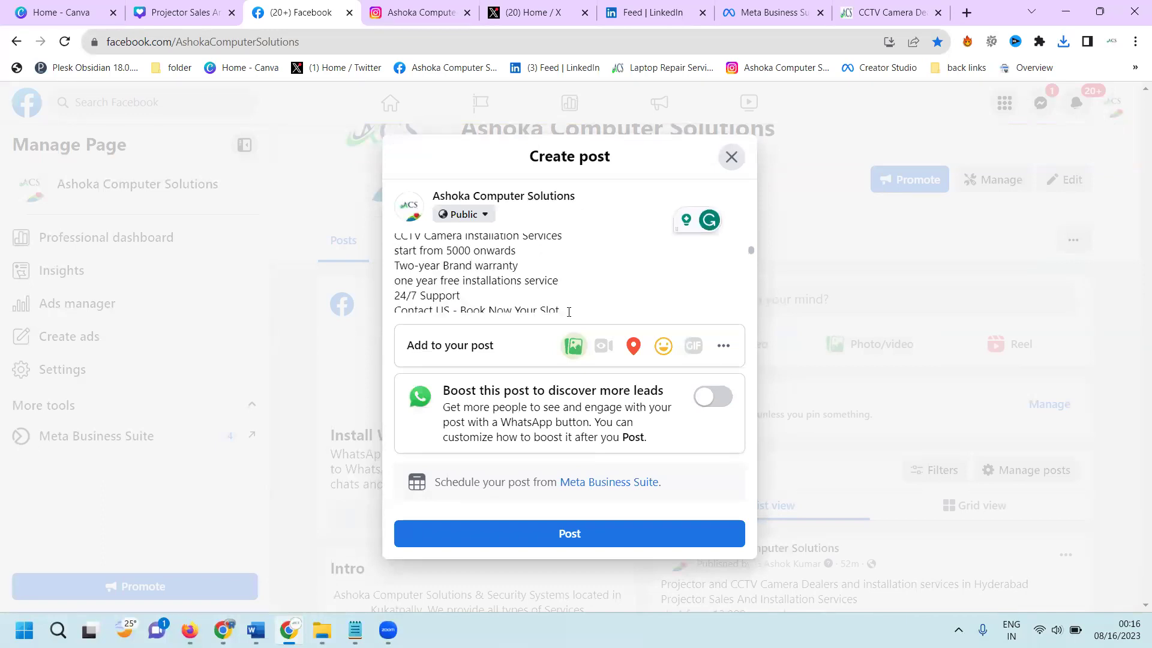
# - Publish the page post and dismiss the Product Tagging suggestion
pyautogui.click(569, 533)
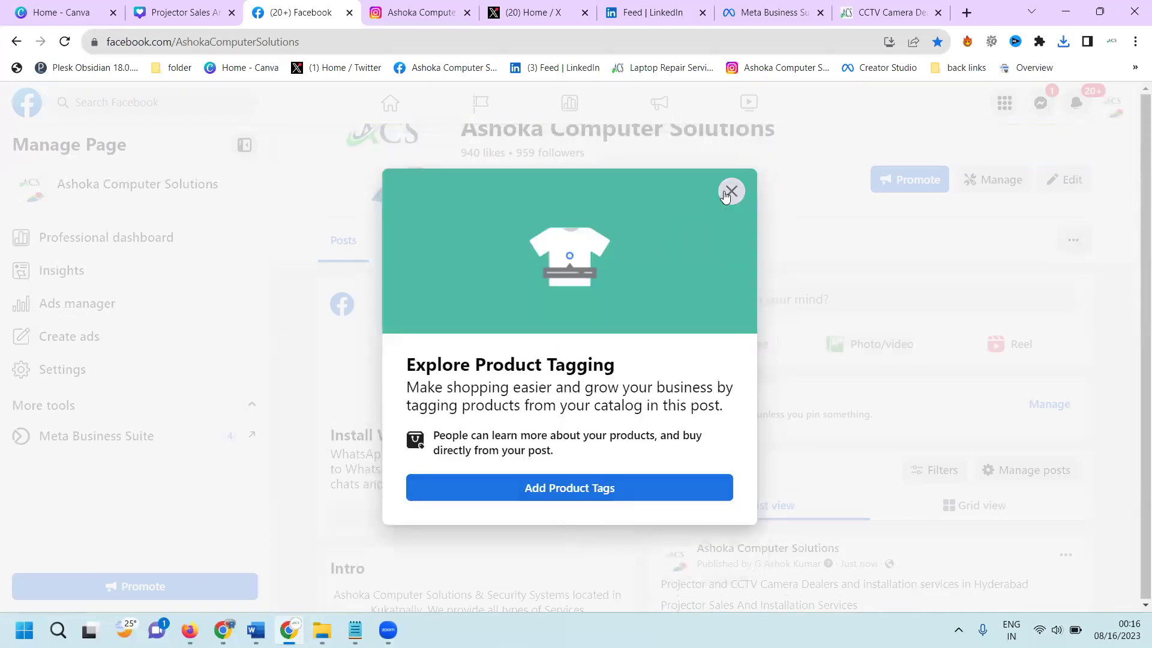
pyautogui.click(730, 192)
pyautogui.scroll(-10, 825, 280)
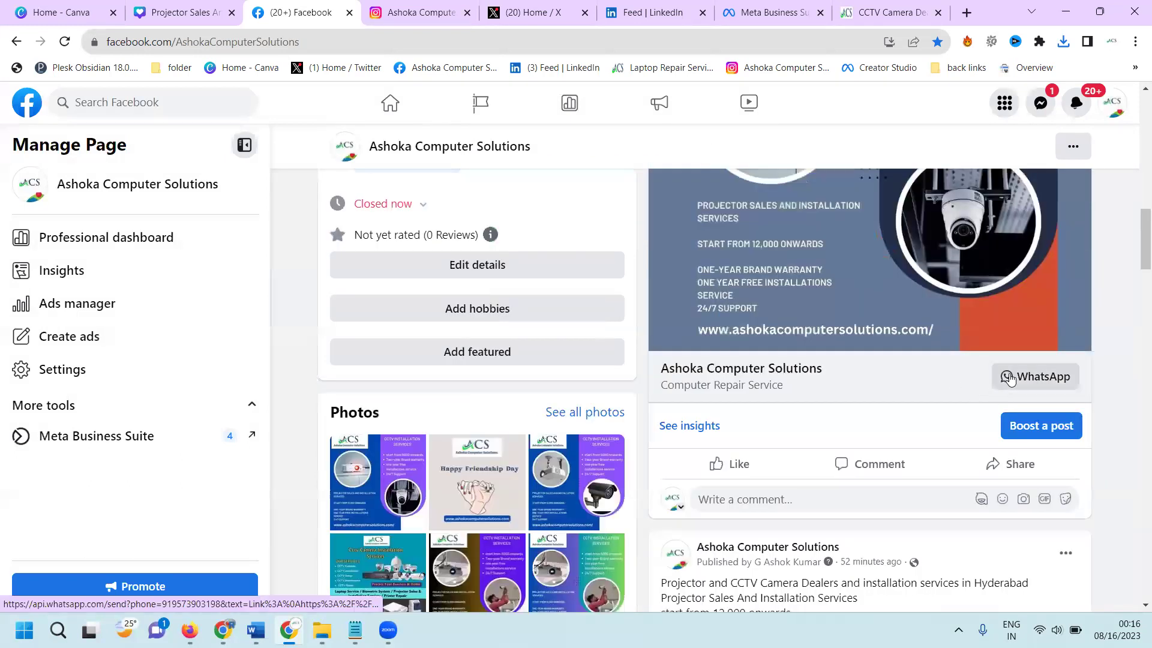
# - Test the post's WhatsApp link, cancel the Open WhatsApp prompt, close that page, and view Instagram
pyautogui.click(1009, 378)
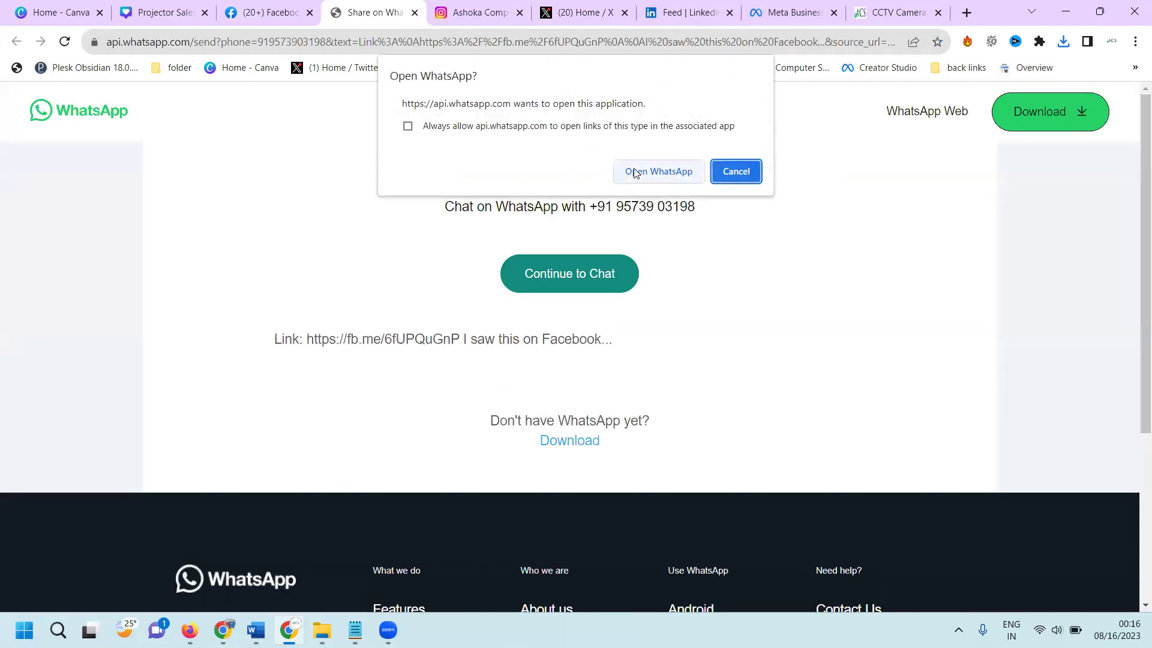
pyautogui.click(721, 174)
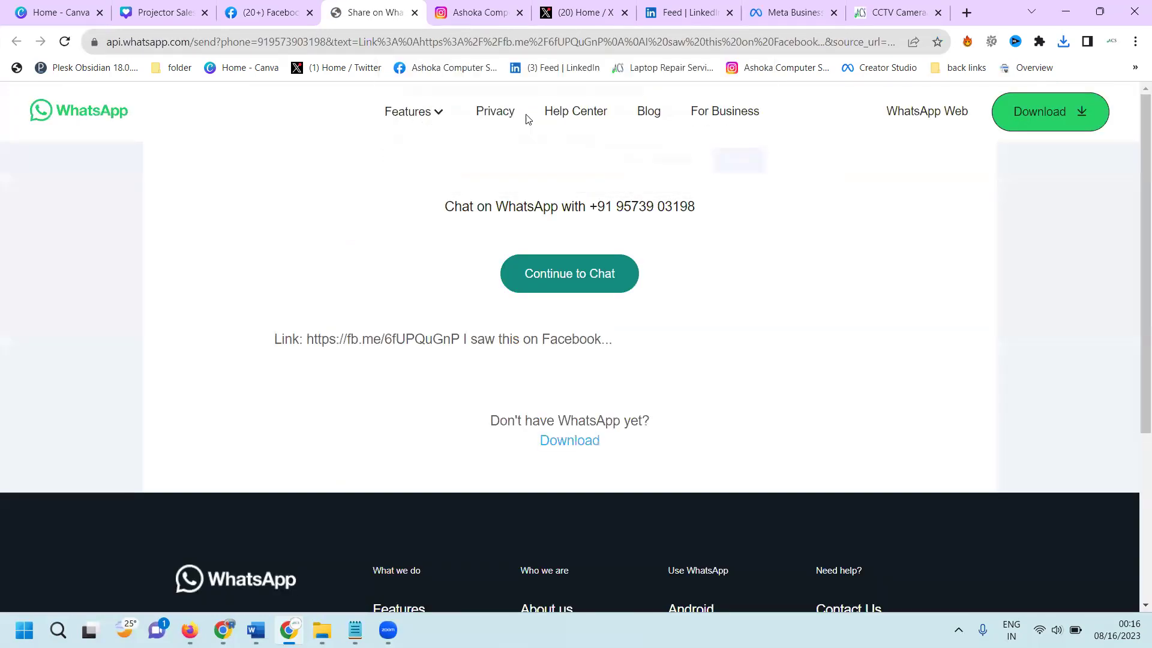
pyautogui.click(416, 13)
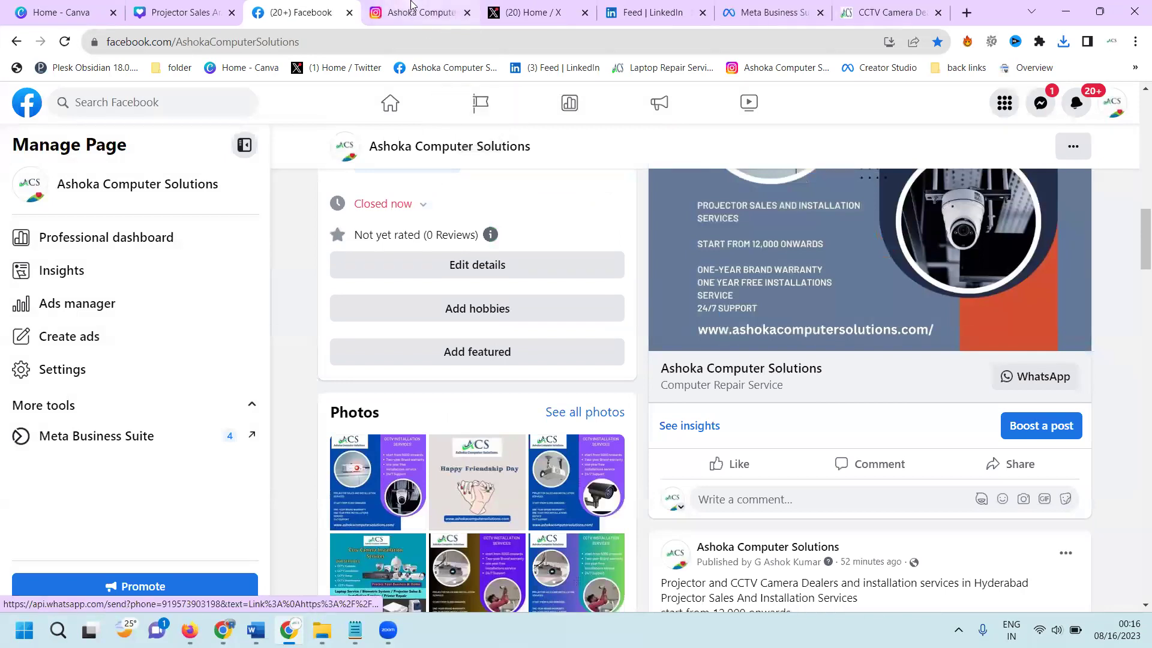
pyautogui.click(411, 7)
pyautogui.scroll(-3, 489, 251)
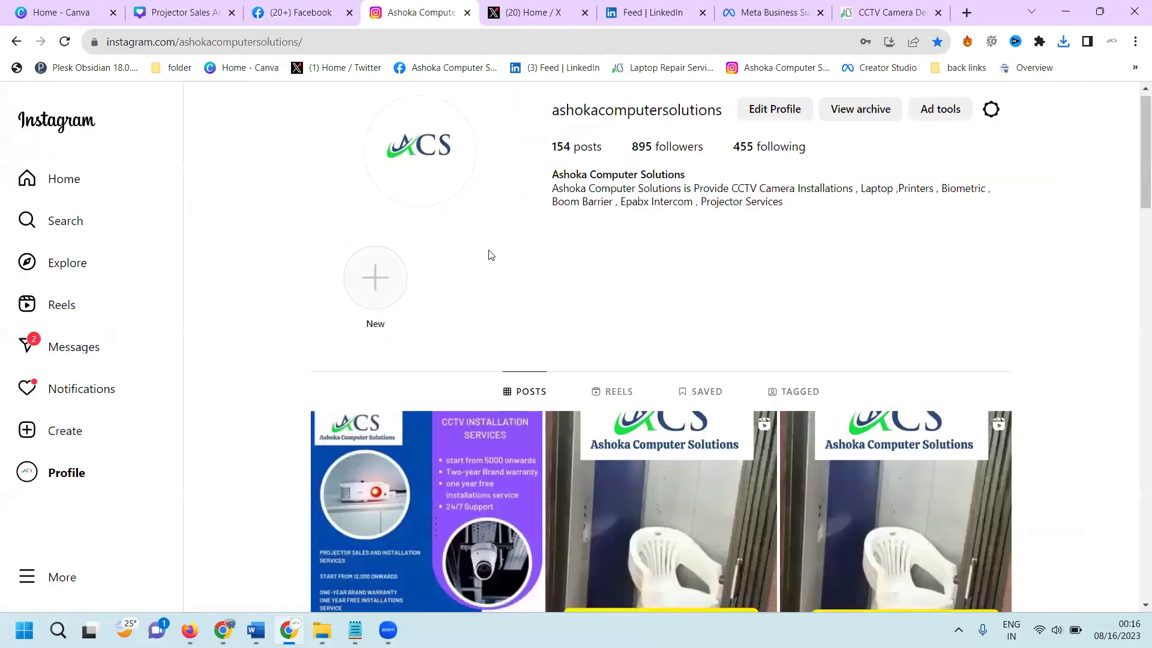
# - Reload the Instagram profile to show the new flyer, then go to Meta Business Suite's posts list
pyautogui.click(66, 44)
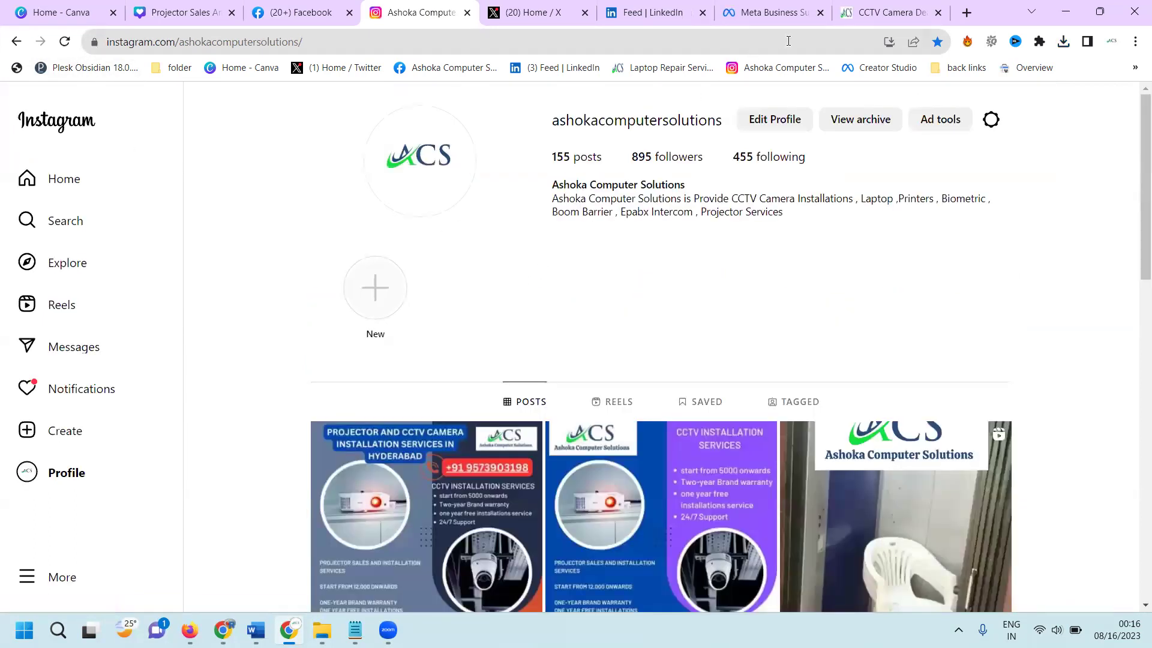
pyautogui.click(771, 12)
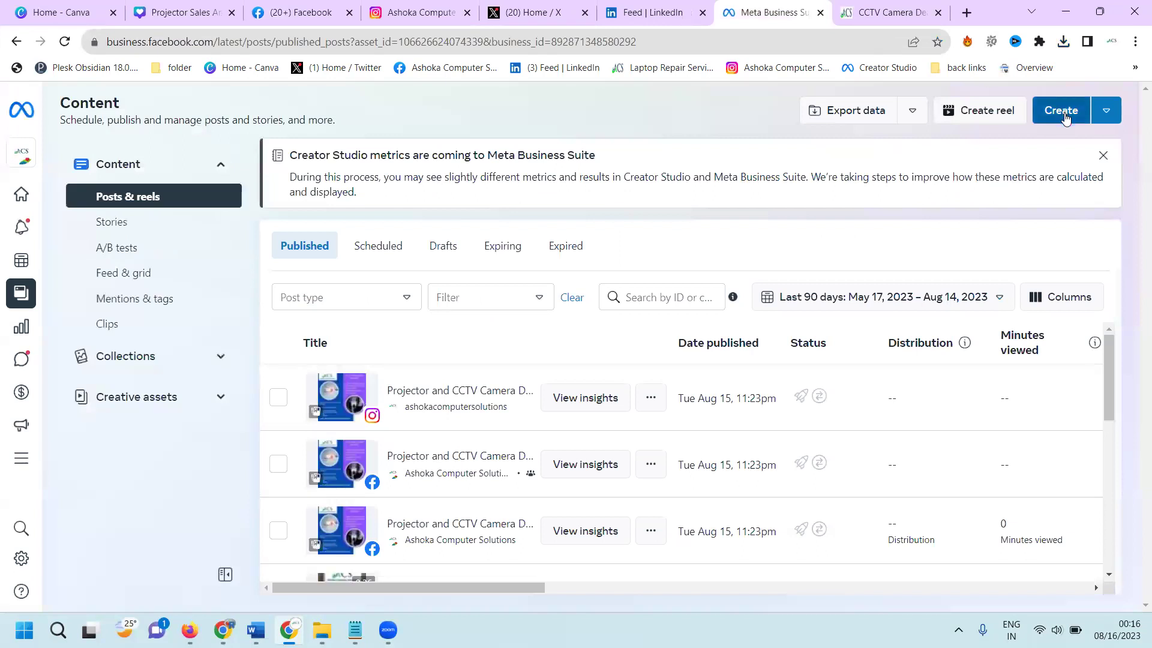
# - Start a new story and upload the projector sales flyer as its image
pyautogui.click(1106, 110)
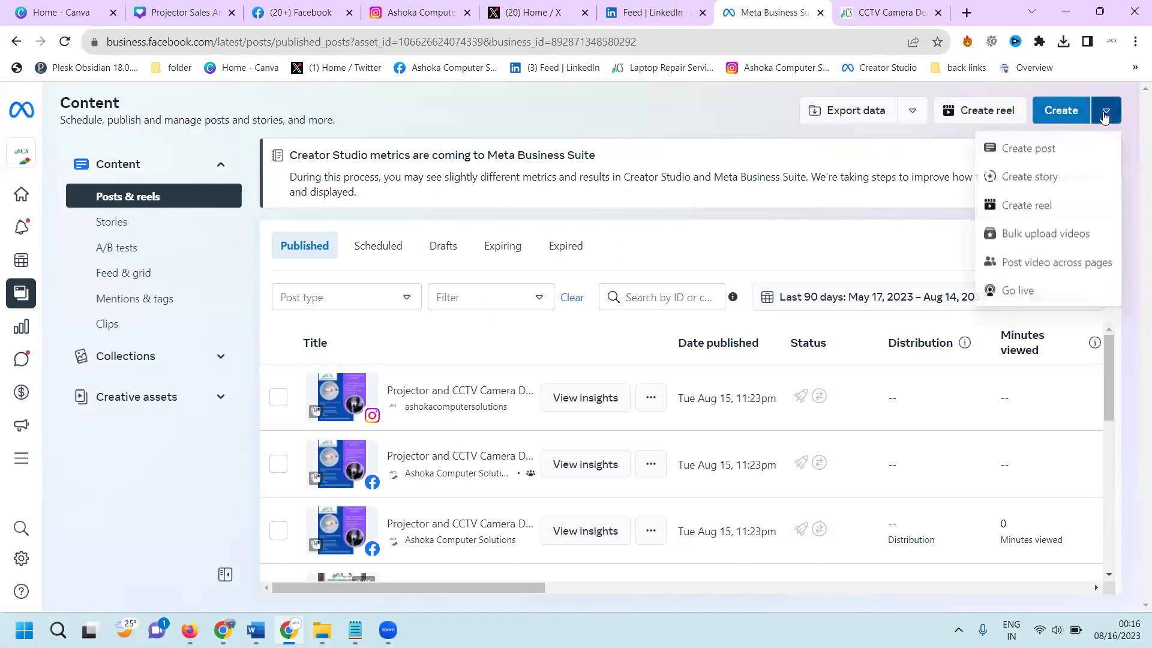
pyautogui.click(1057, 184)
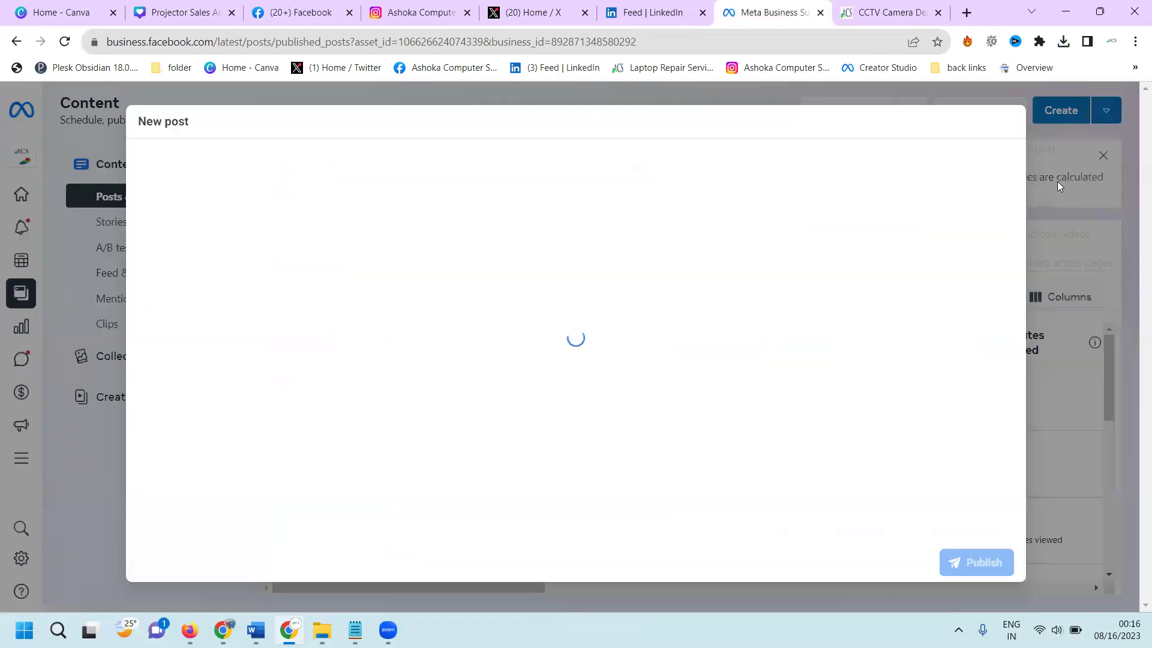
pyautogui.click(231, 426)
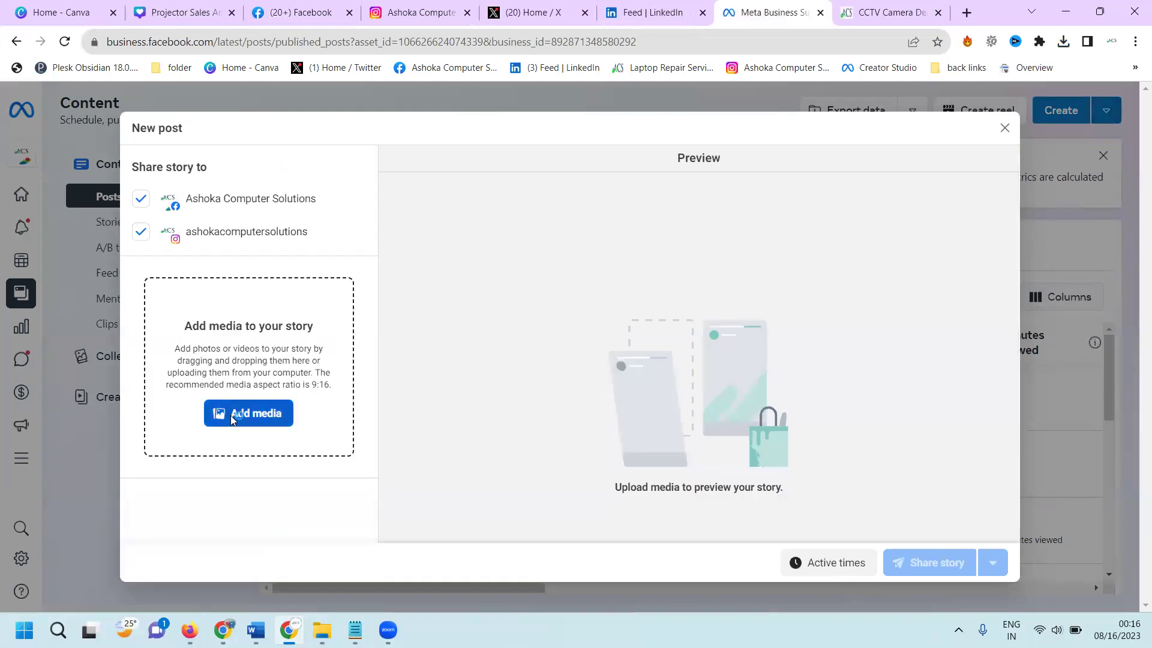
pyautogui.doubleClick(553, 224)
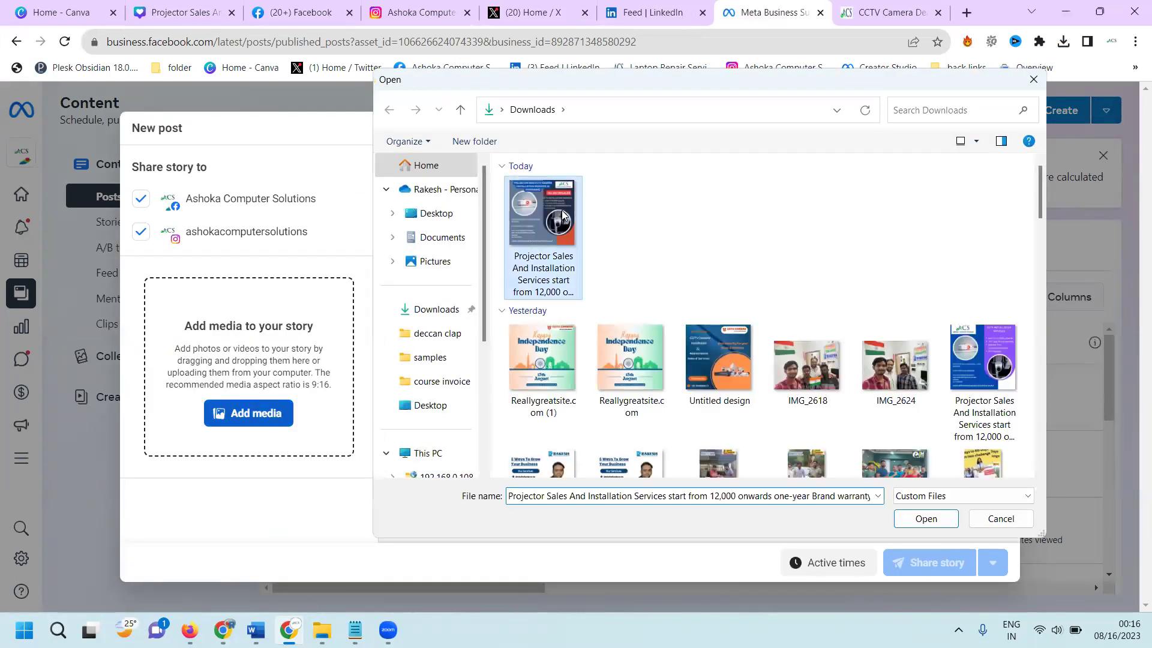
# - Add the company website URL as the story's swipe-up link and share the story to both accounts
pyautogui.click(888, 8)
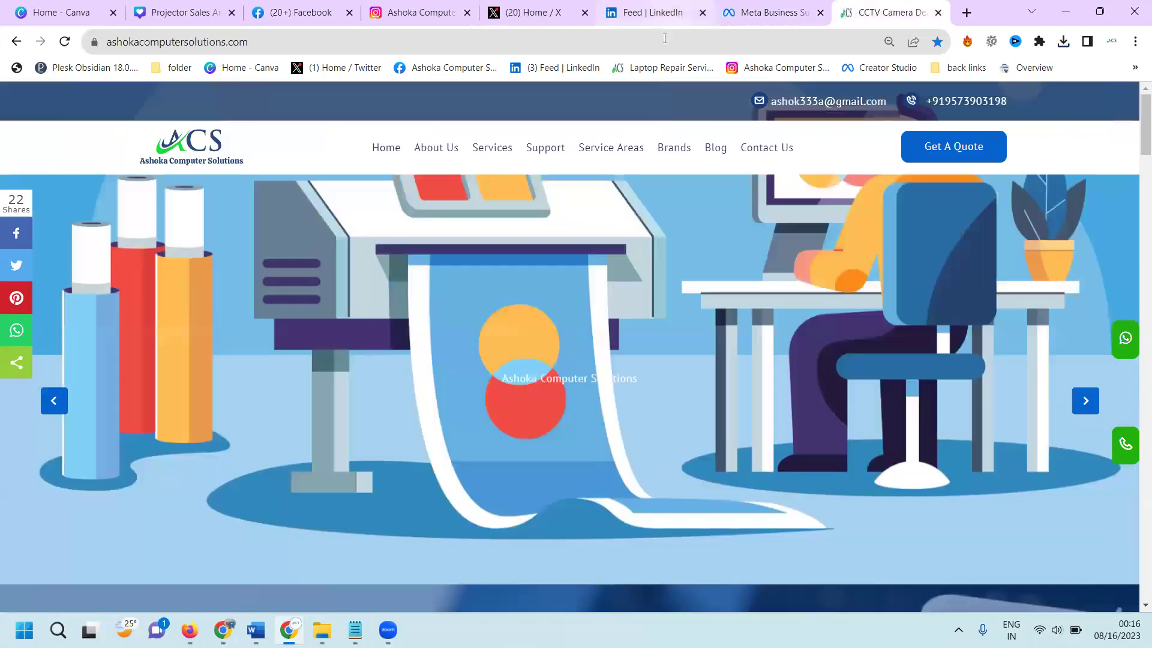
pyautogui.click(666, 41)
pyautogui.hotkey('ctrl', 'c')
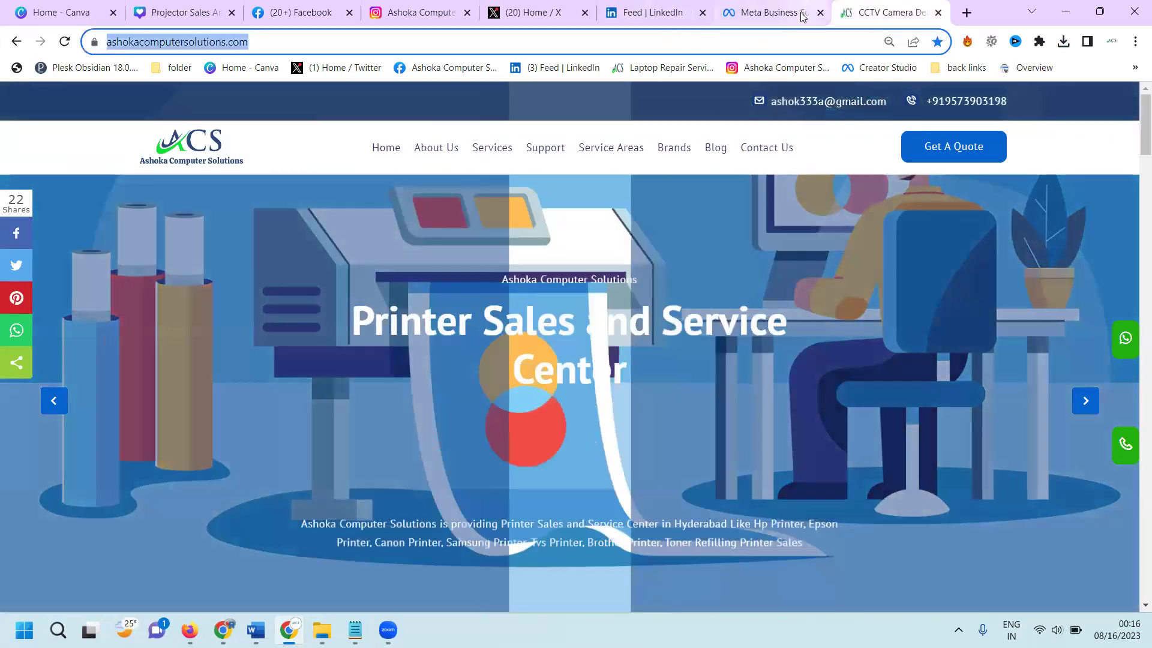
pyautogui.click(799, 23)
pyautogui.scroll(-3, 300, 369)
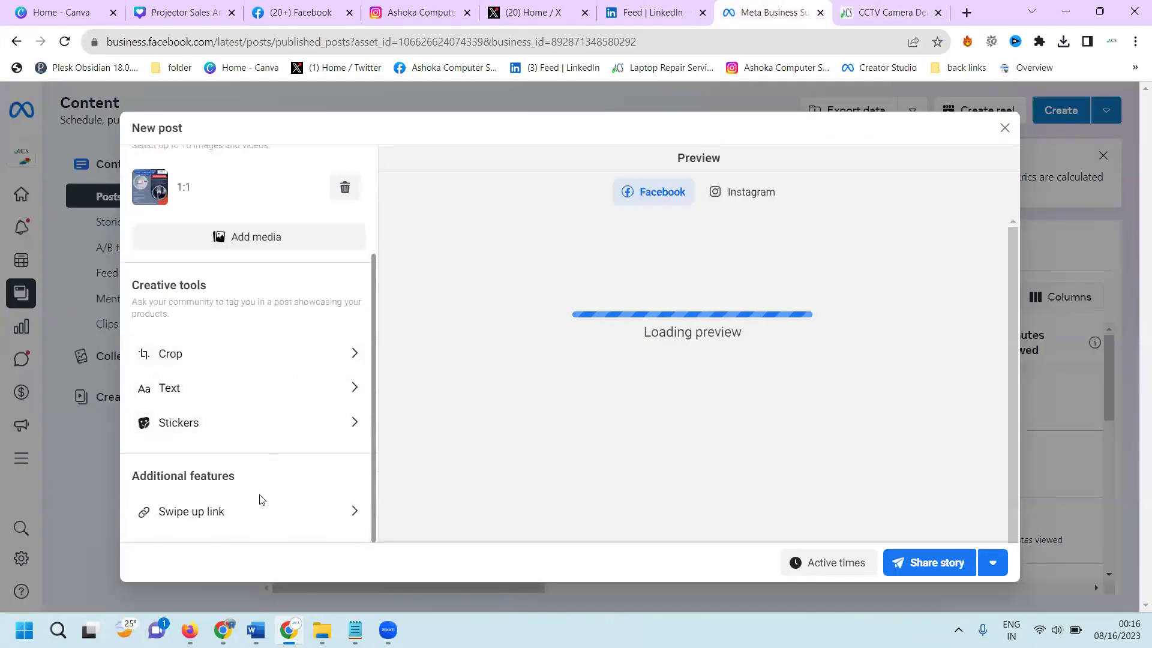
pyautogui.click(258, 512)
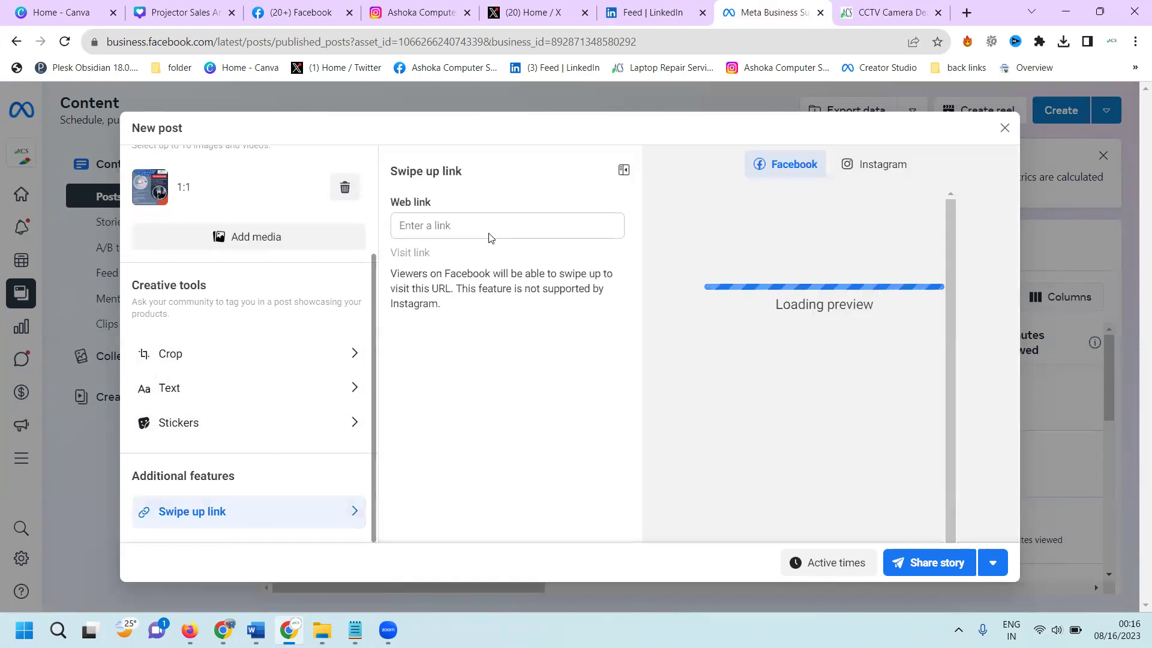
pyautogui.click(488, 226)
pyautogui.hotkey('ctrl', 'v')
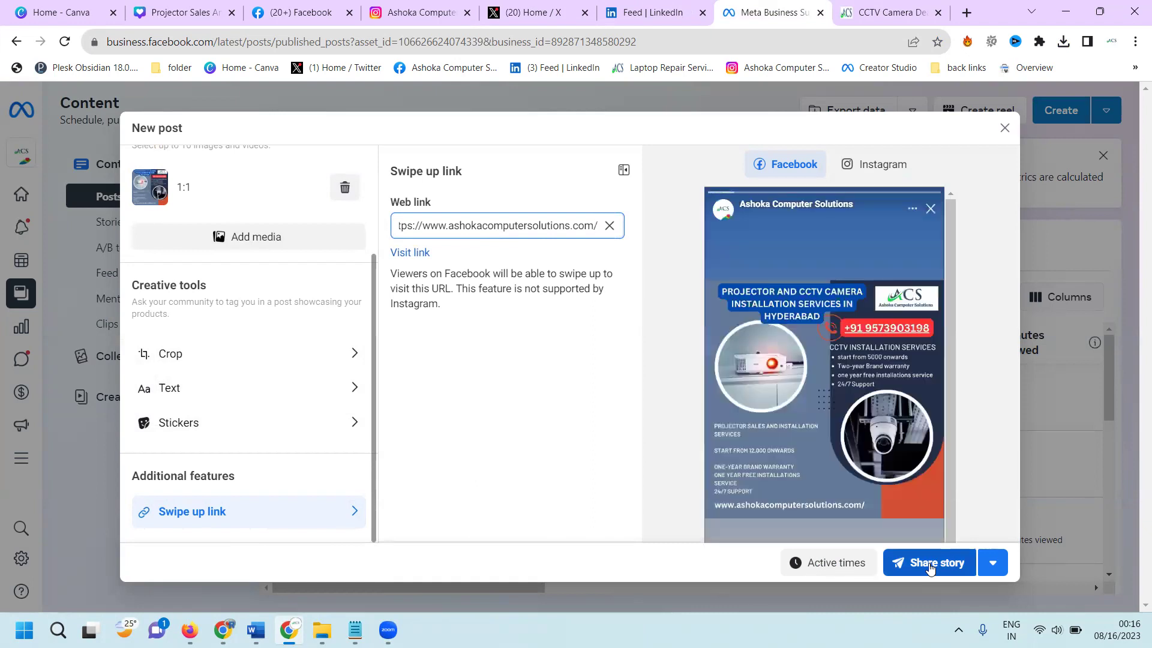
pyautogui.click(929, 565)
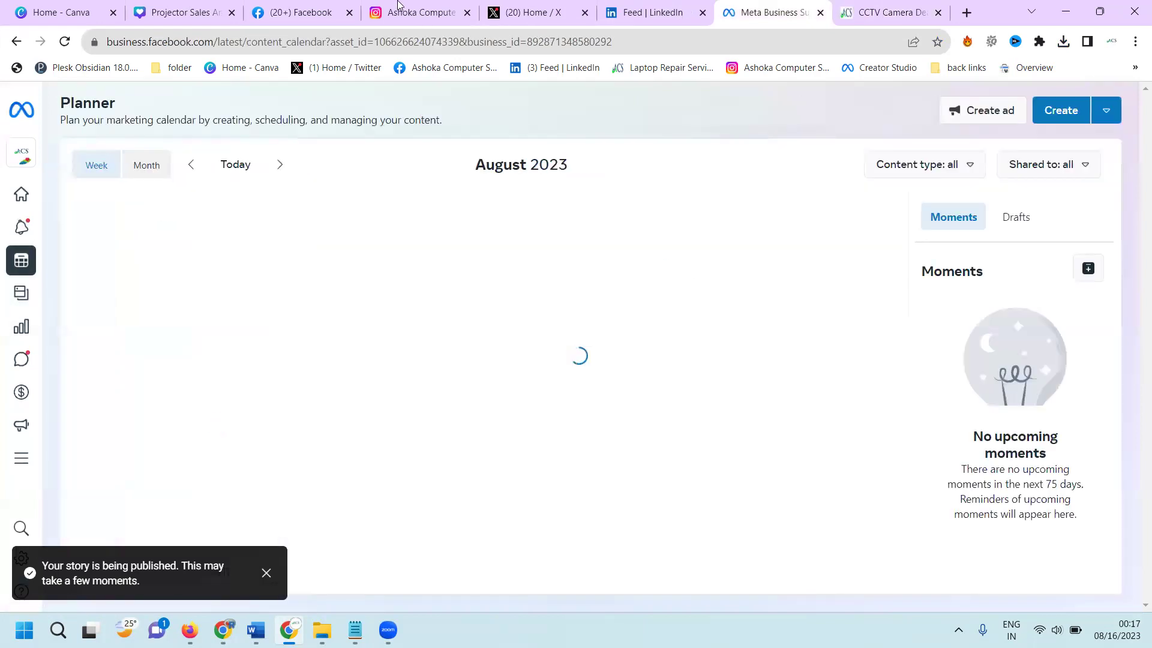
# - Switch Facebook back to the personal profile from the account menu
pyautogui.click(391, 9)
pyautogui.click(306, 12)
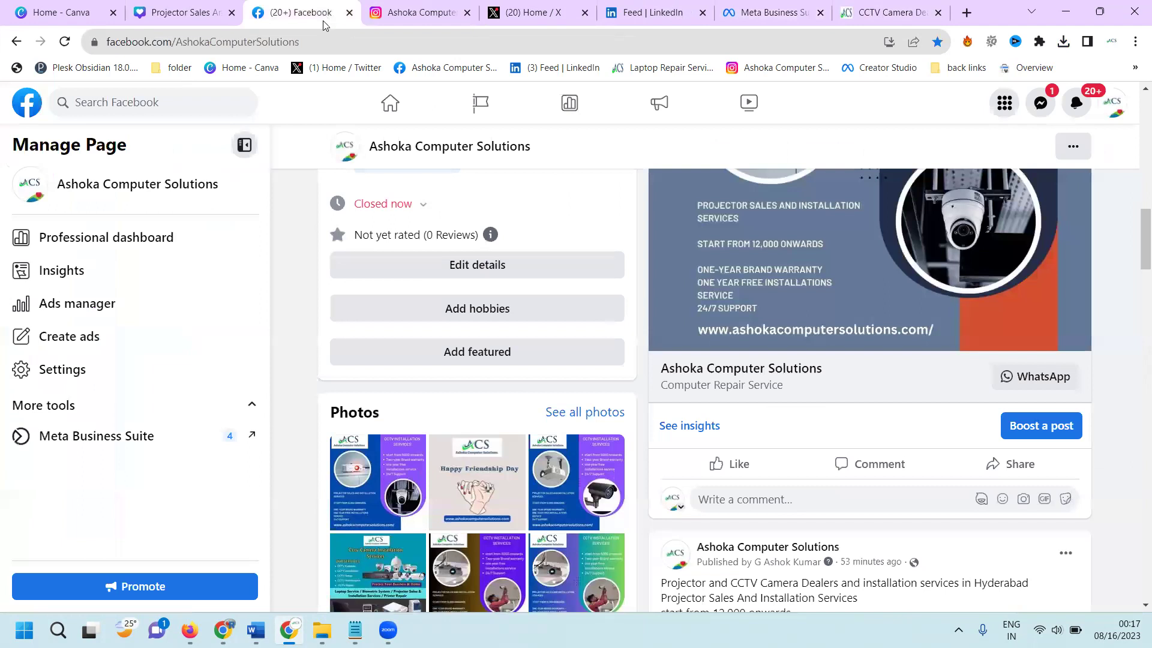
pyautogui.click(1113, 102)
pyautogui.click(1039, 214)
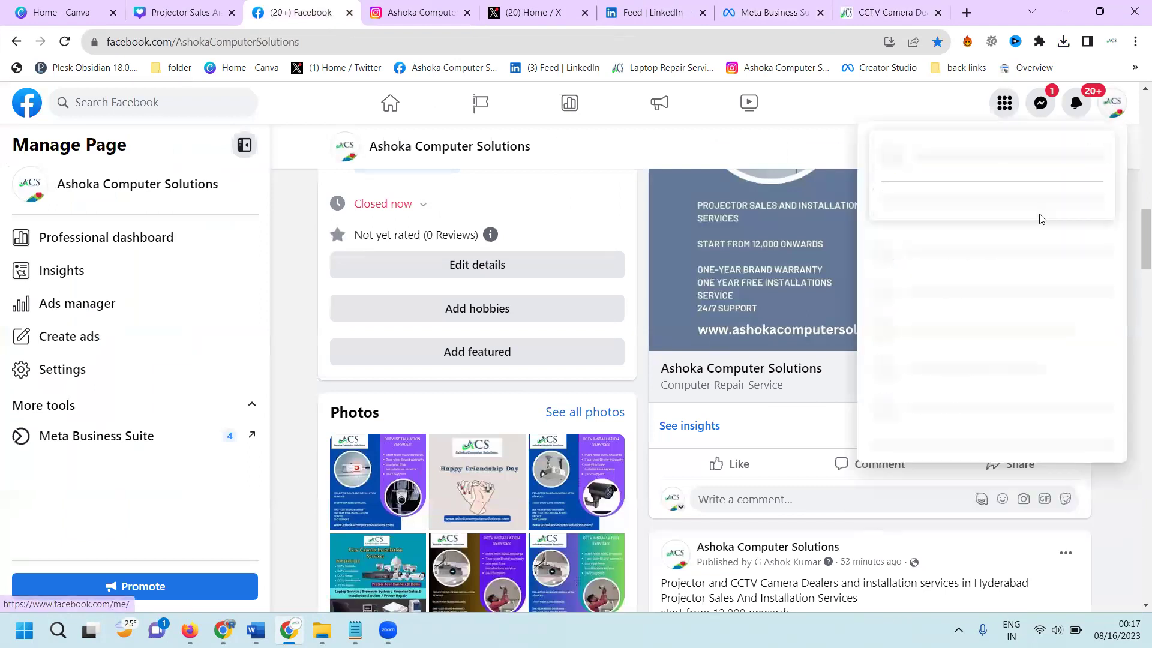
pyautogui.click(1016, 238)
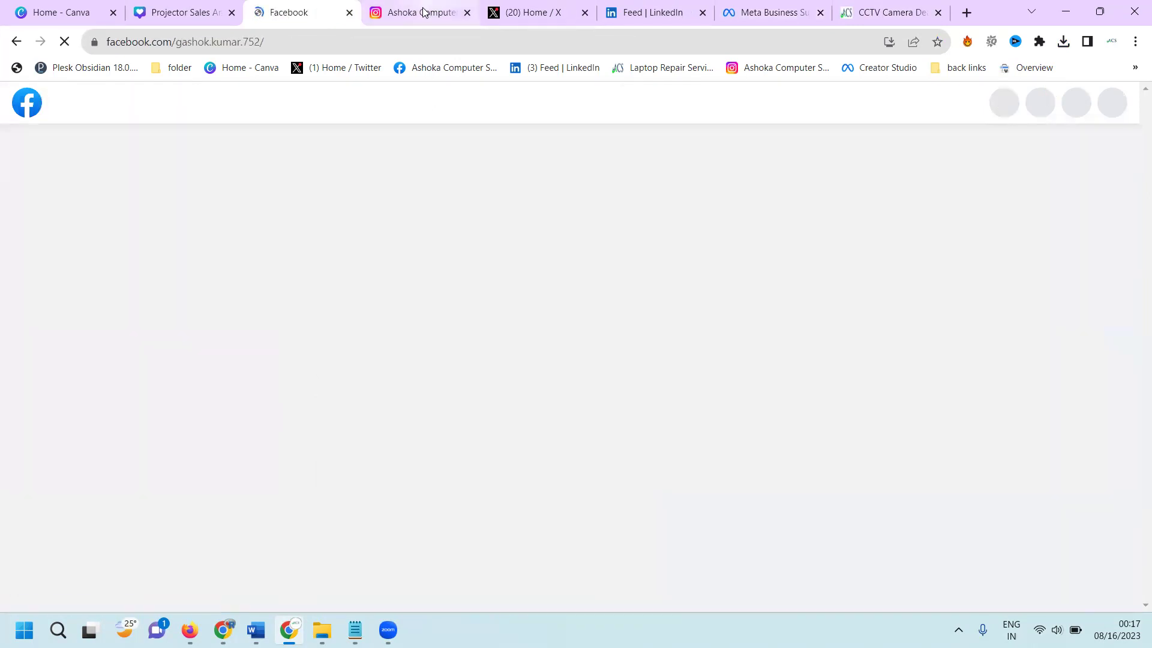
# - Open the newest projector and CCTV post on Instagram and choose Share to Facebook
pyautogui.click(423, 12)
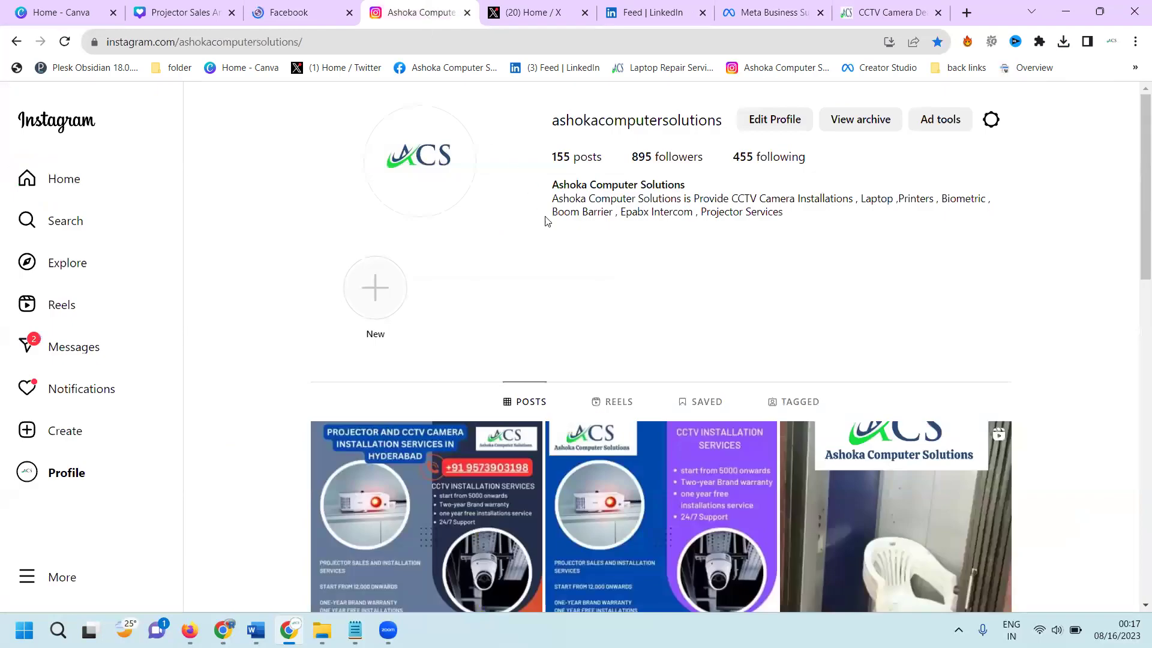
pyautogui.scroll(-2, 511, 267)
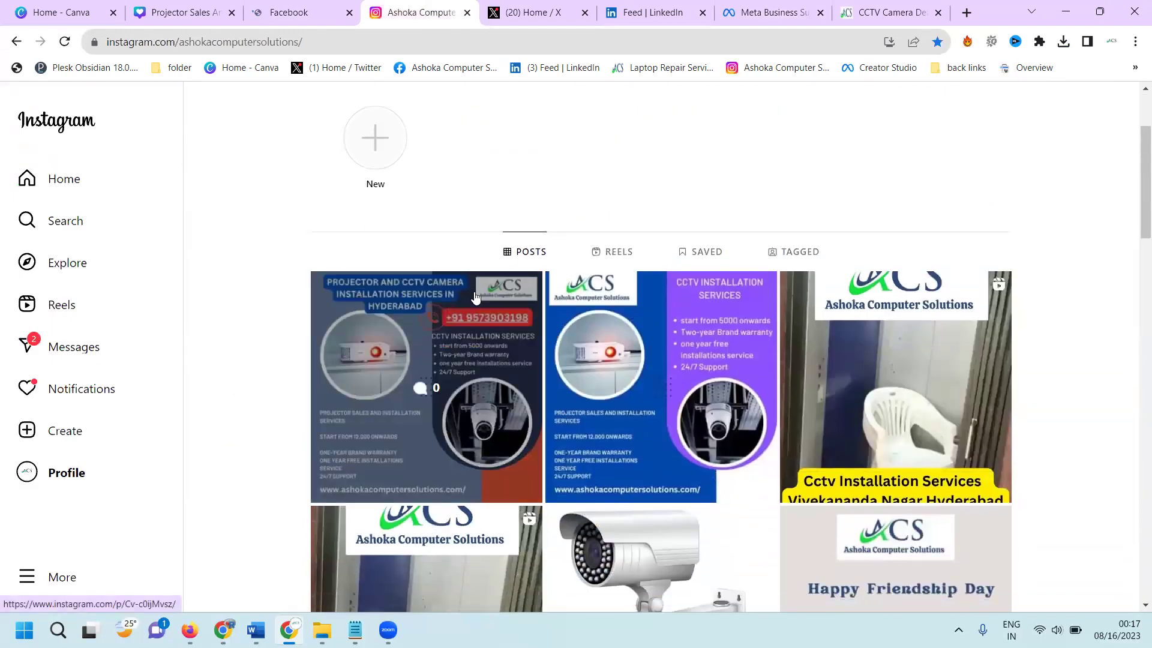
pyautogui.click(475, 296)
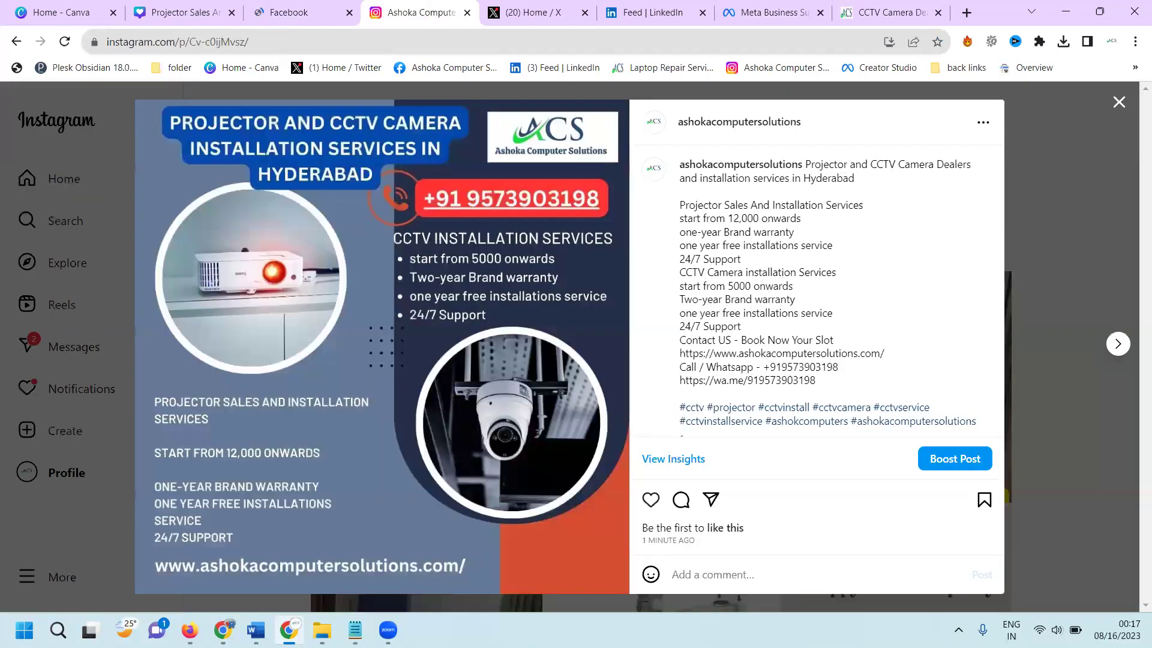
pyautogui.click(354, 629)
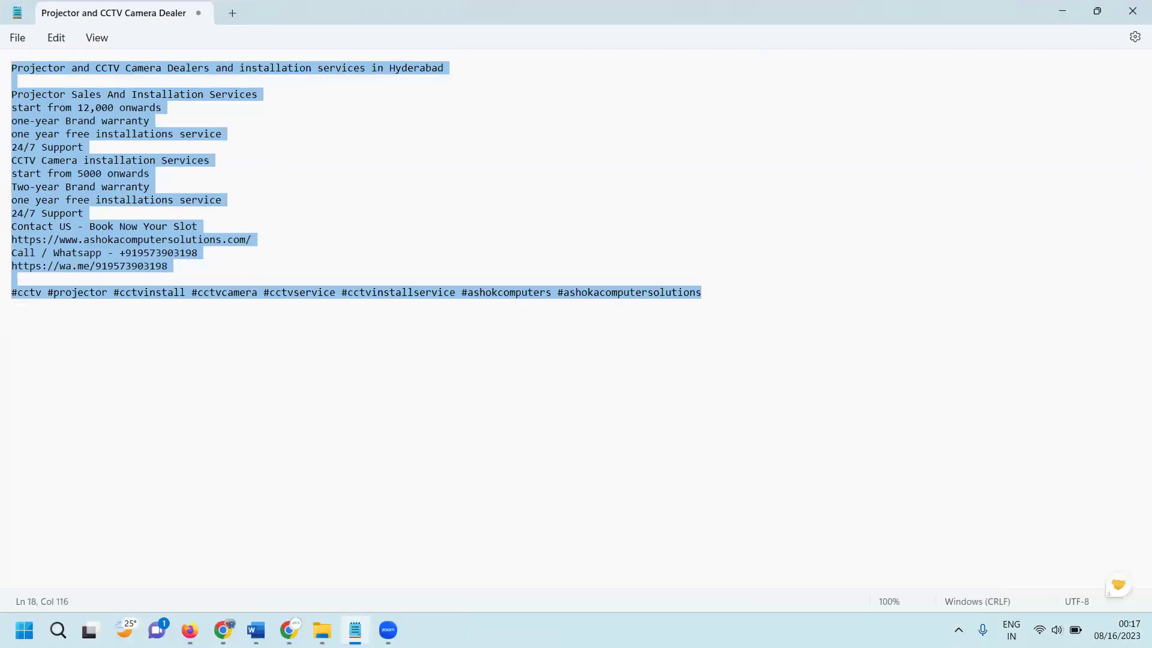
pyautogui.hotkey('alt', 'Tab')
pyautogui.click(983, 122)
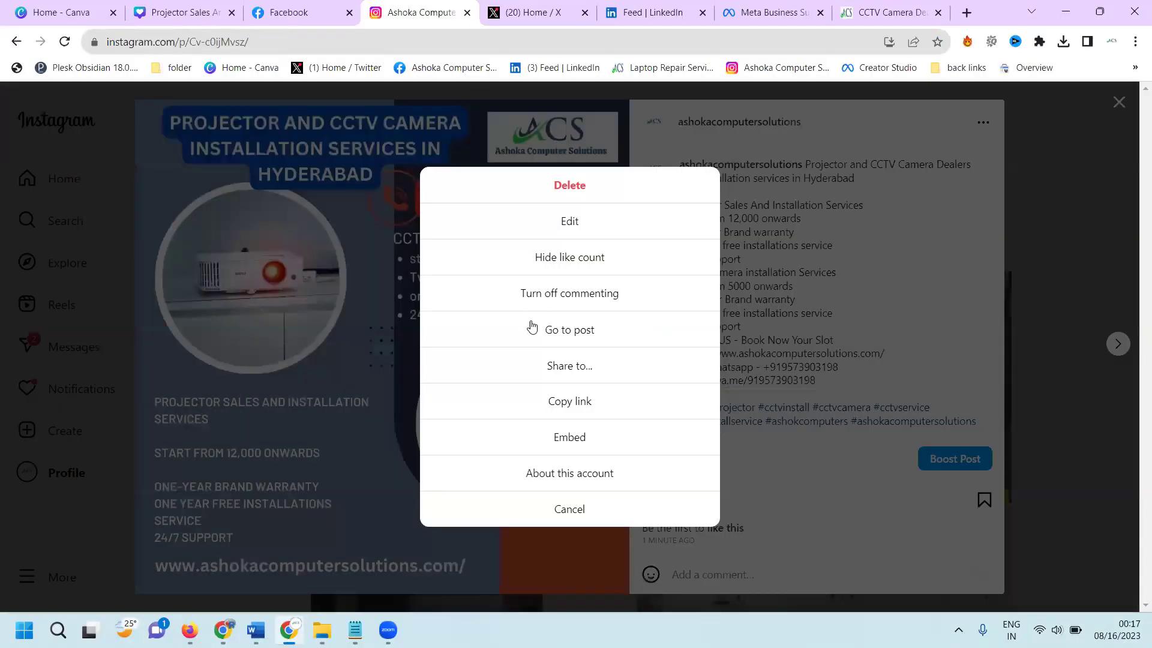
pyautogui.click(552, 358)
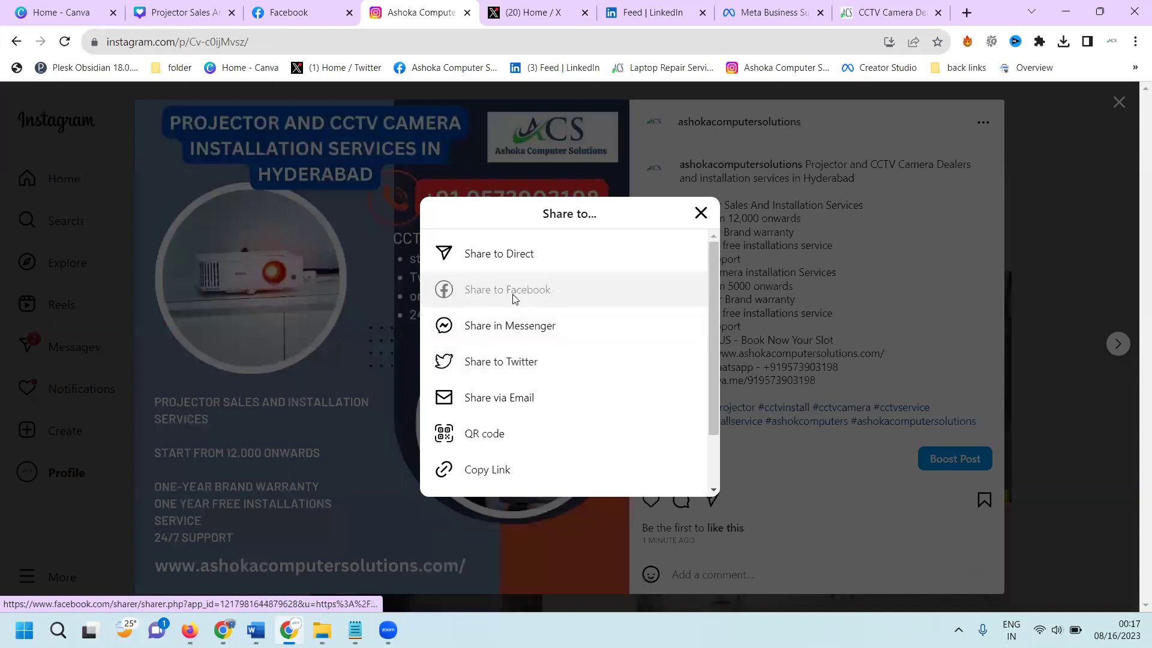
pyautogui.click(513, 294)
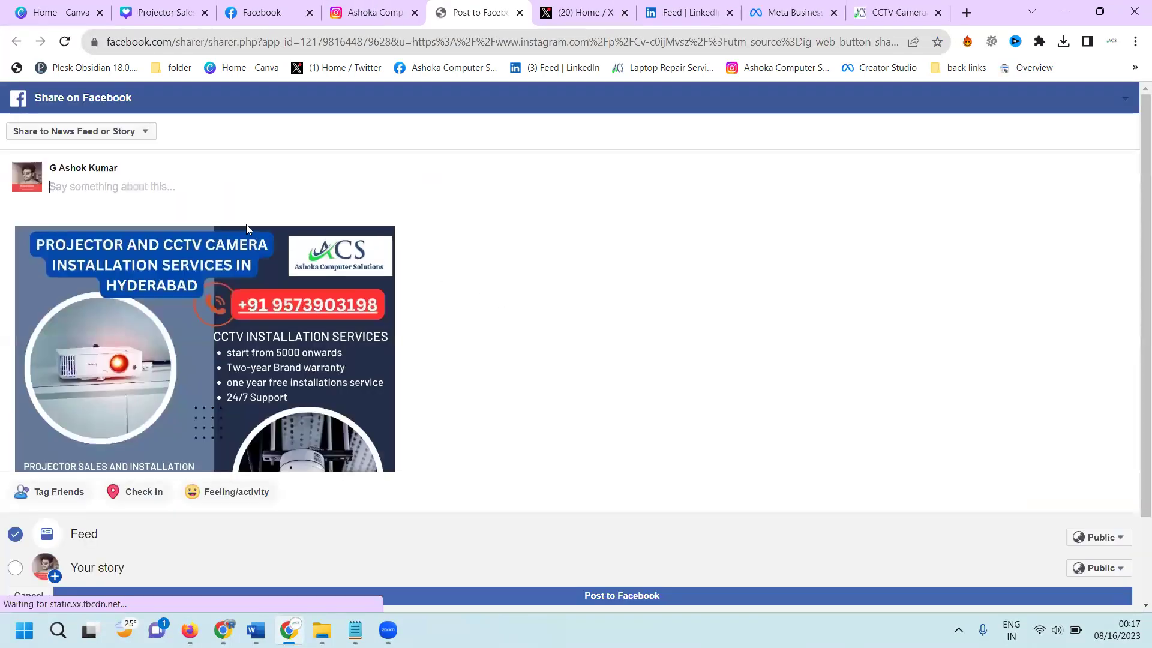
# - Paste the caption and hashtags, tick Your story, and post the share to Facebook
pyautogui.click(247, 224)
pyautogui.hotkey('ctrl', 'v')
pyautogui.click(16, 568)
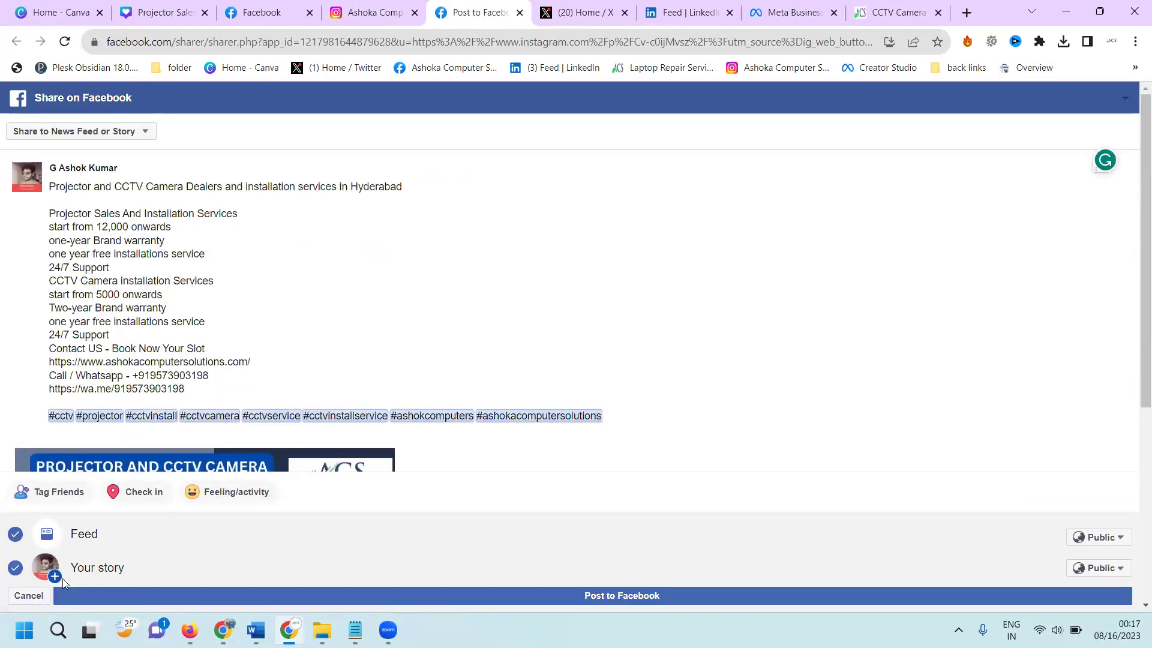
pyautogui.click(133, 596)
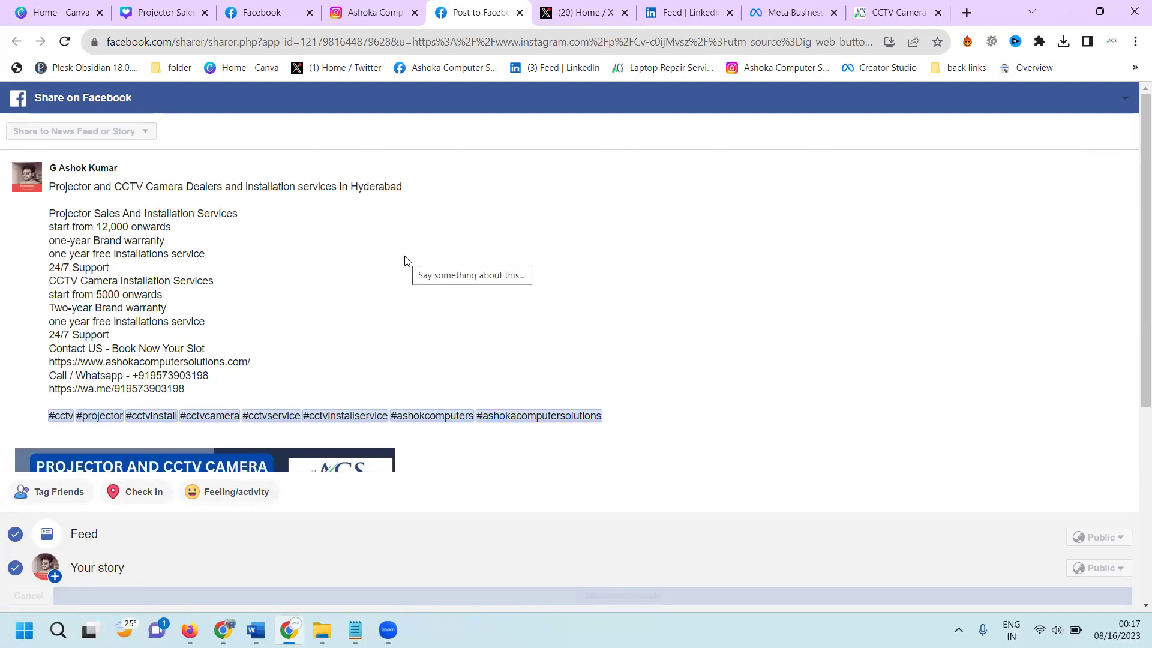
pyautogui.click(259, 12)
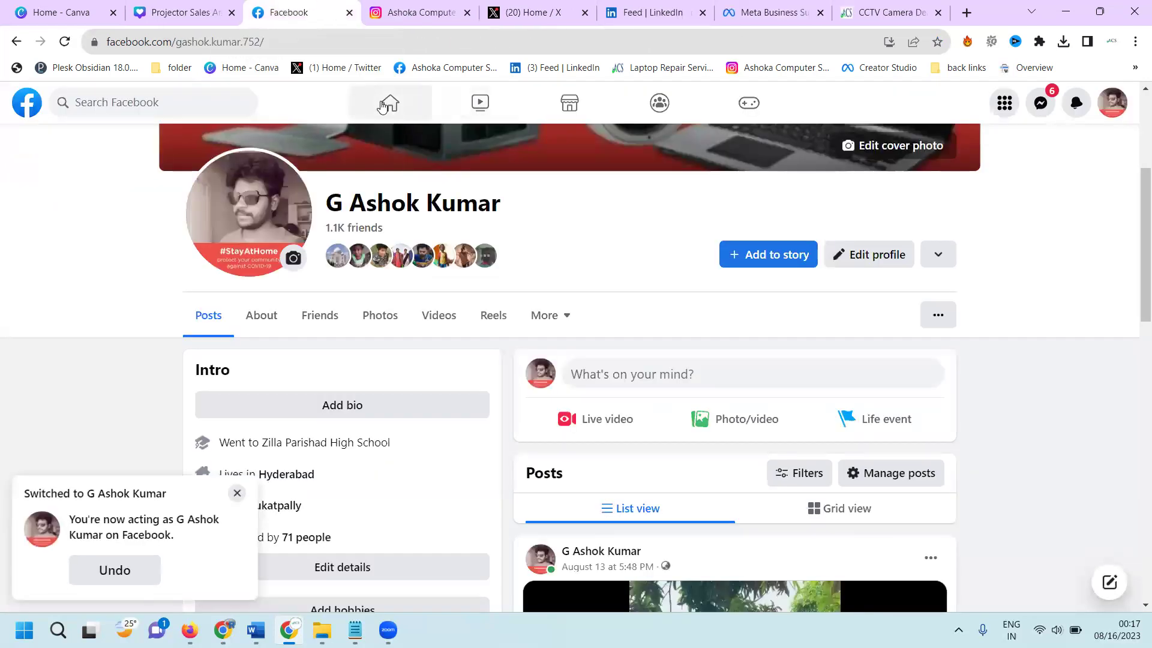
# - View your own story from the Home feed, then close the story viewer
pyautogui.click(382, 104)
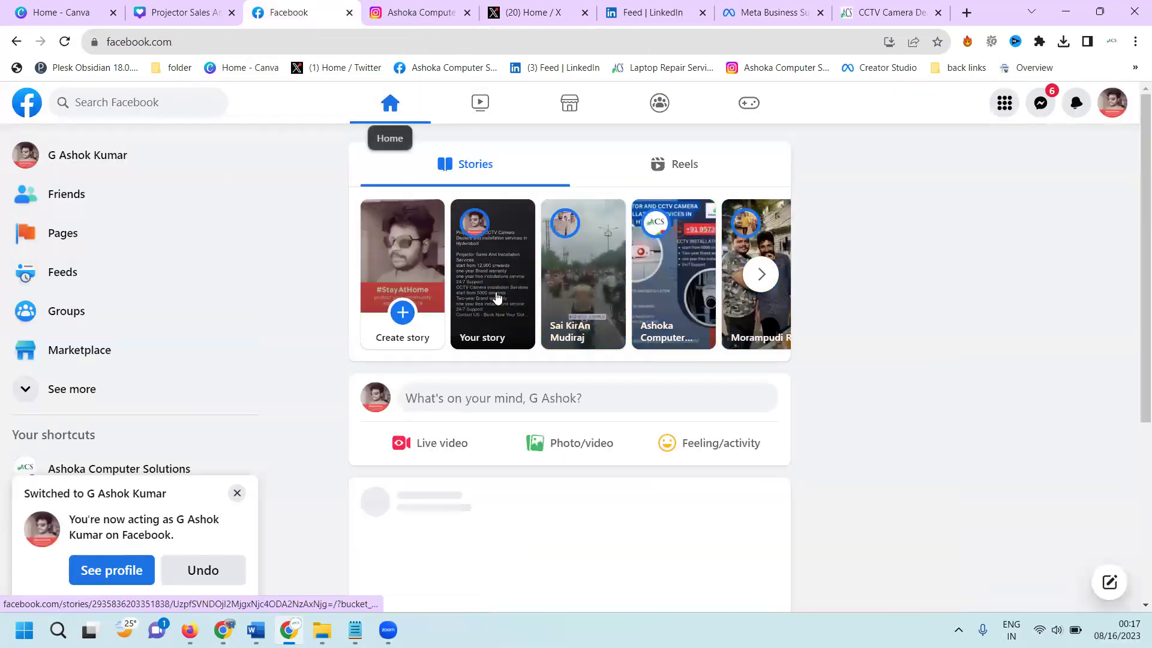
pyautogui.click(495, 296)
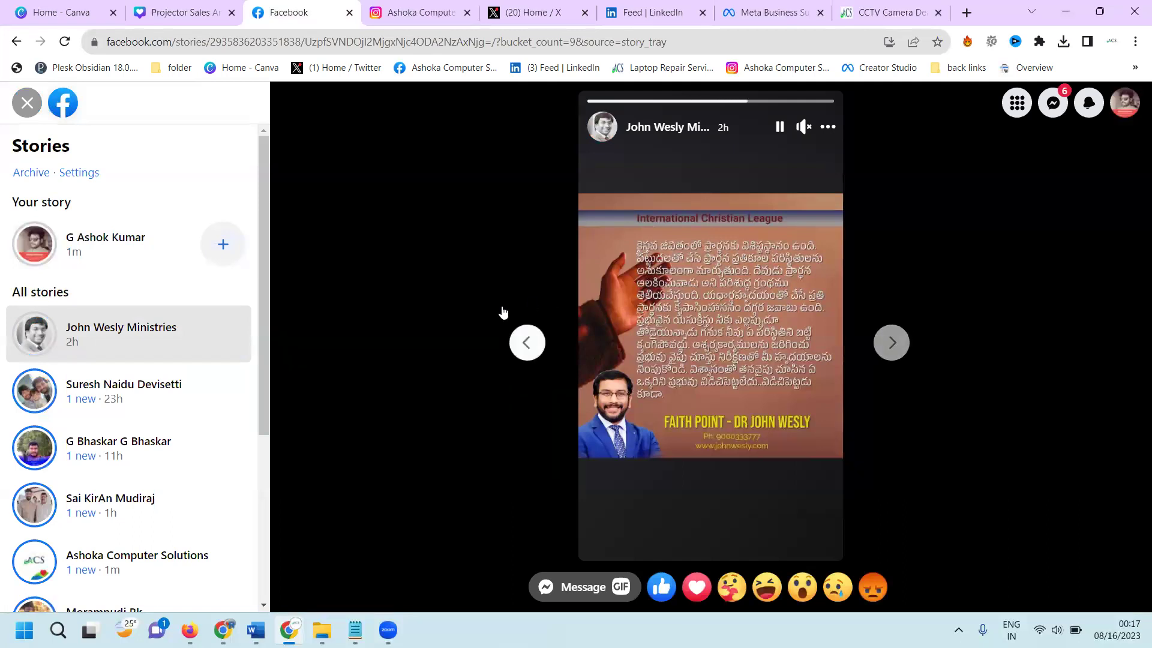
pyautogui.click(530, 342)
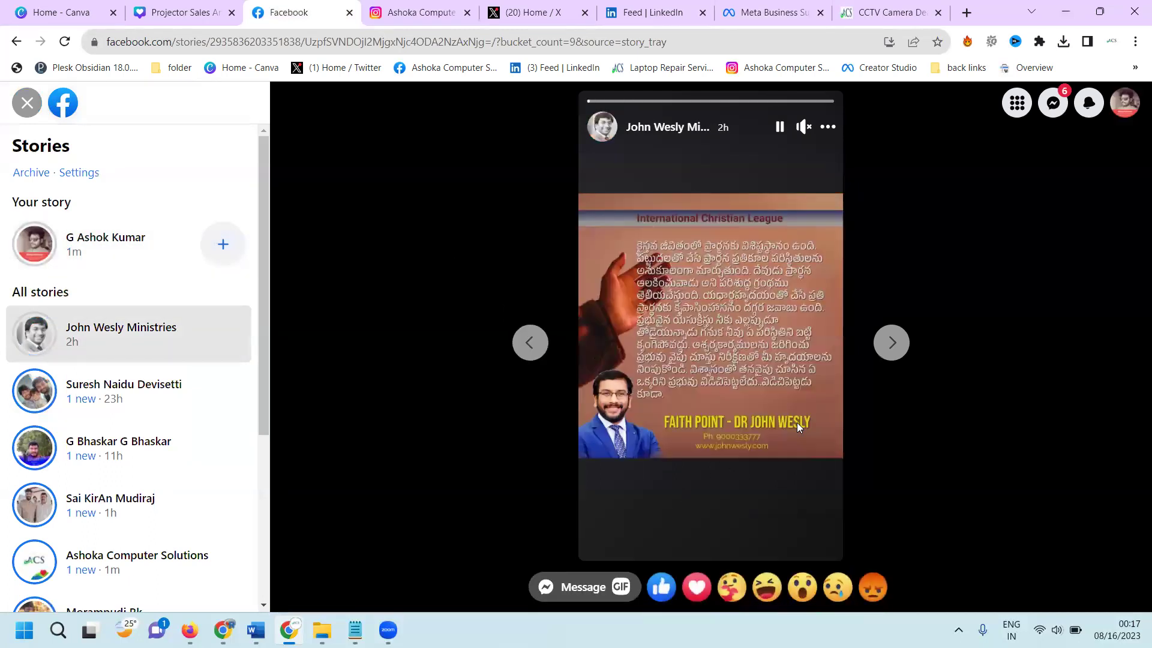
pyautogui.click(27, 103)
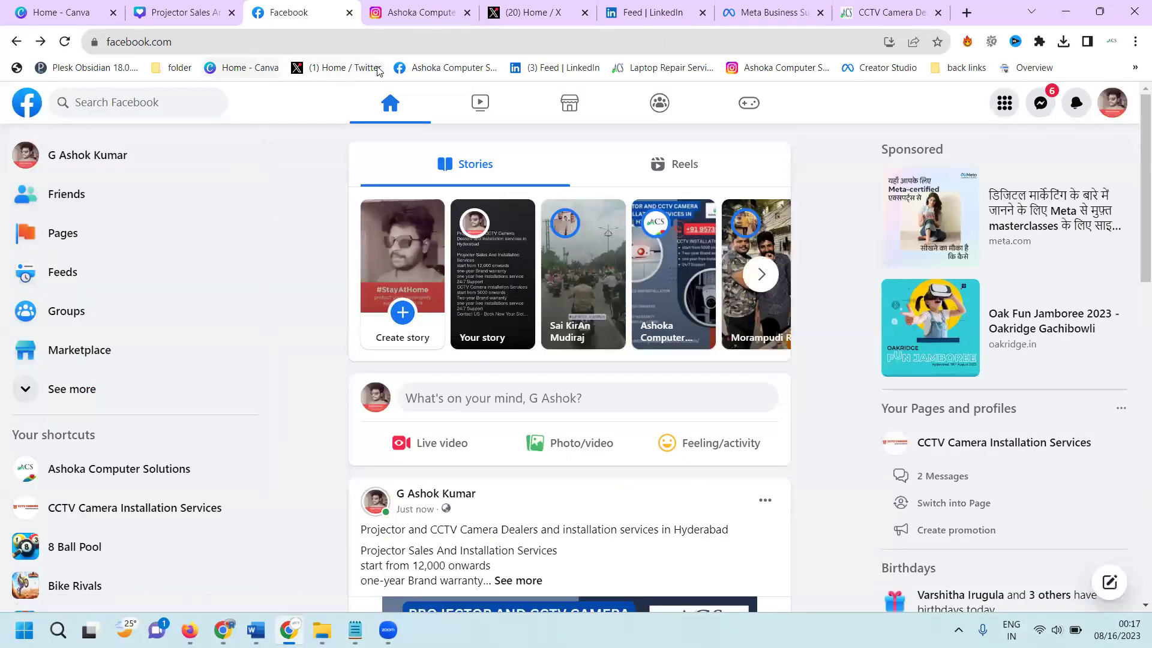
# - Close the share dialog and post, reload the profile, and view the flyer story
pyautogui.click(414, 12)
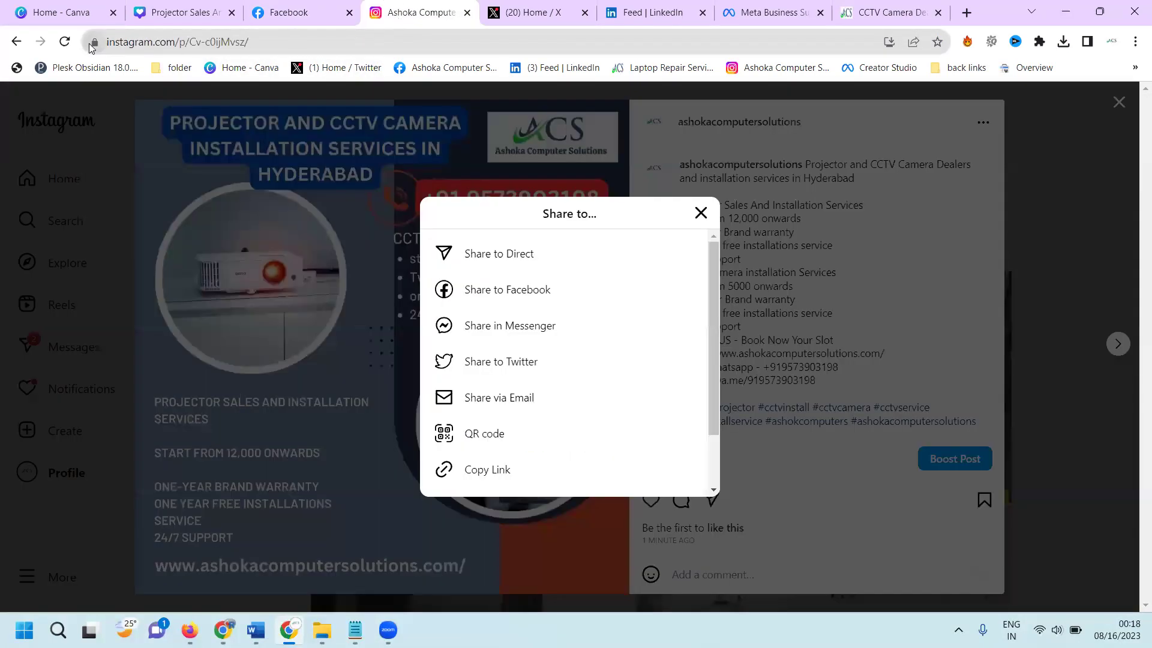
pyautogui.click(742, 237)
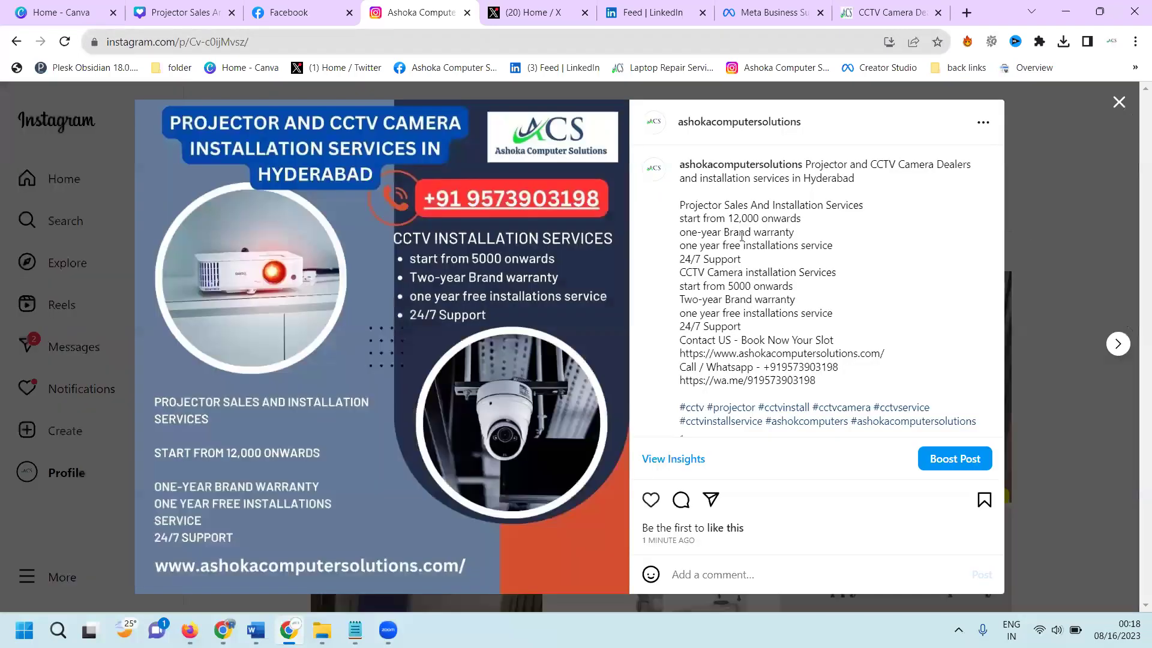
pyautogui.click(1117, 104)
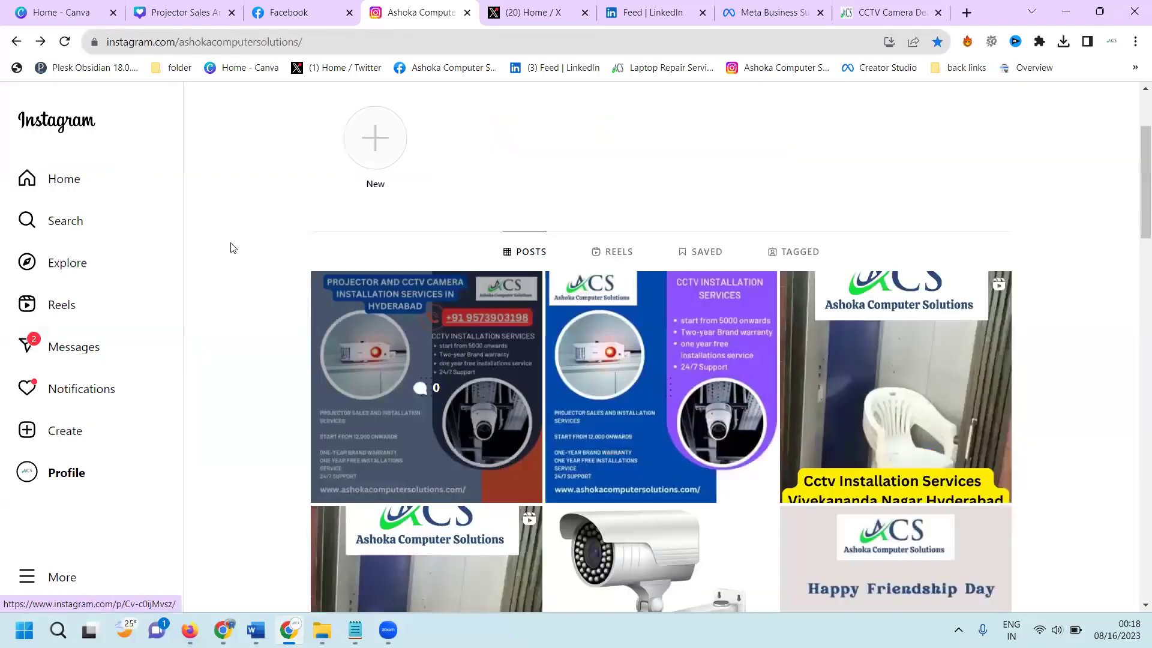
pyautogui.scroll(3, 268, 267)
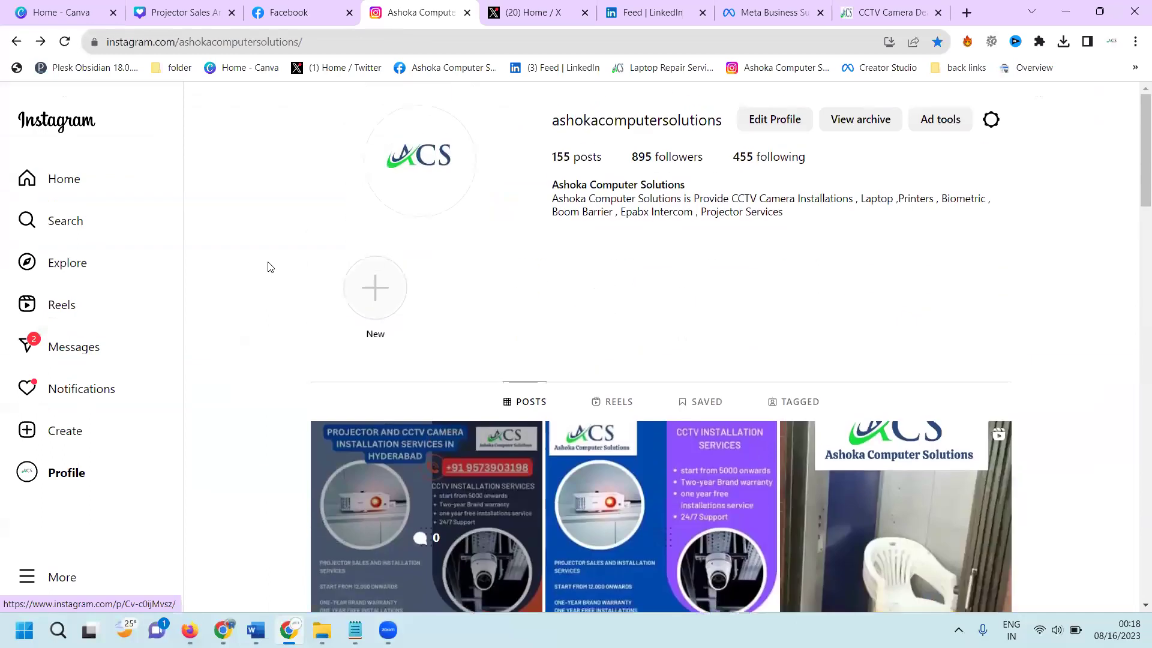
pyautogui.click(64, 43)
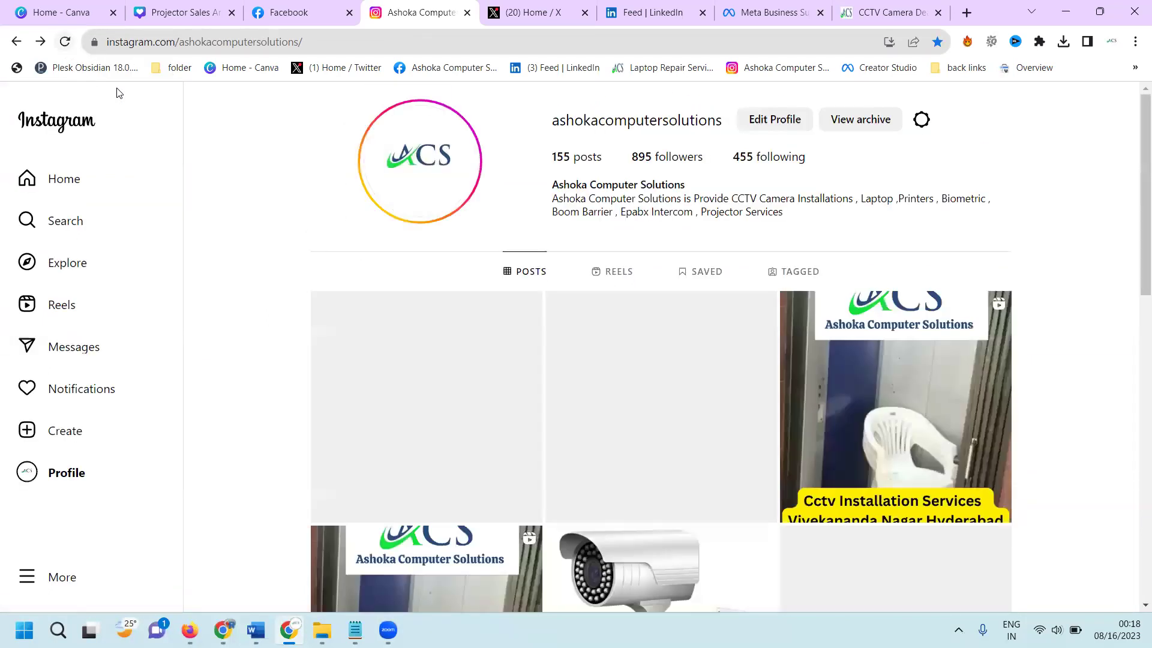
pyautogui.click(452, 177)
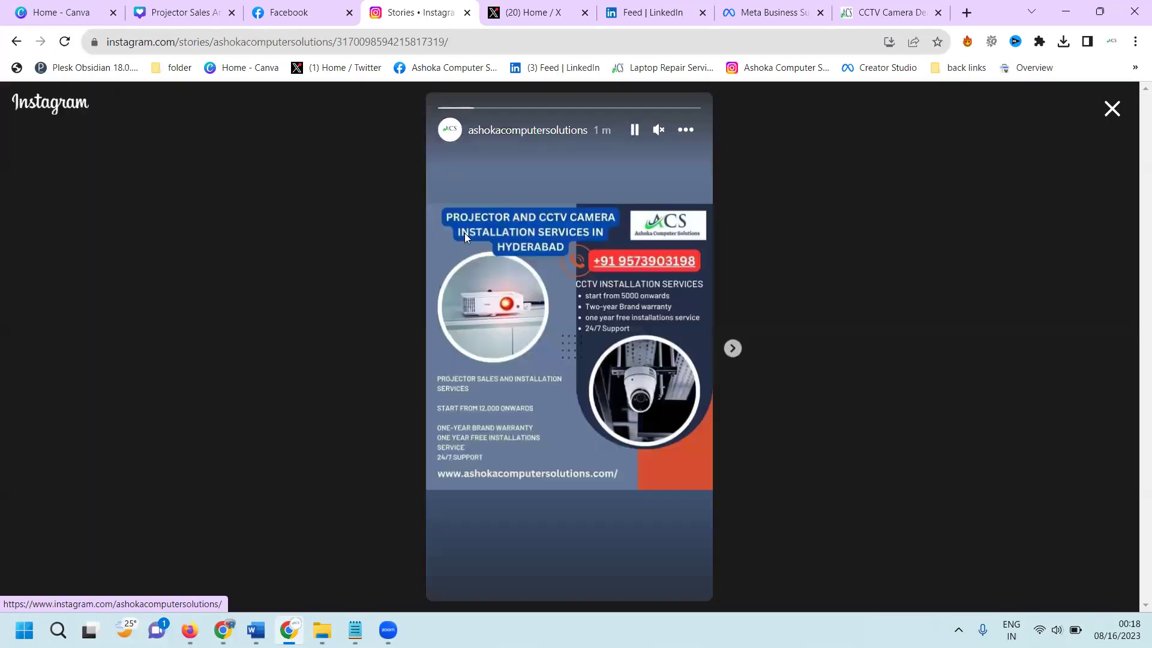
pyautogui.click(1112, 109)
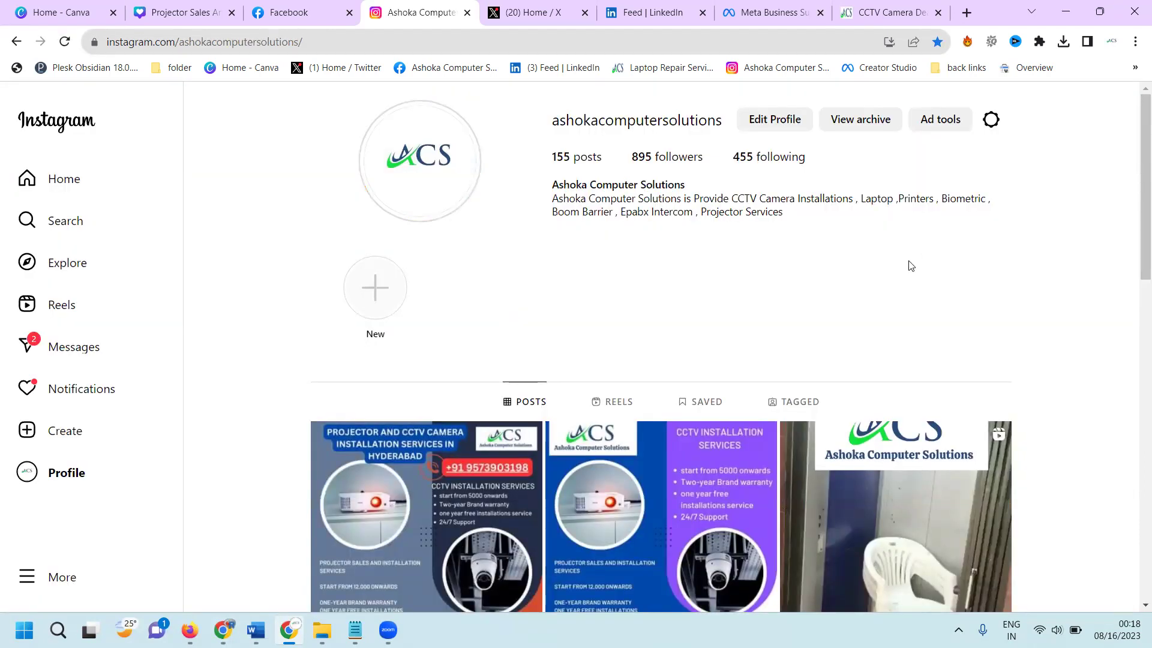
pyautogui.scroll(-3, 894, 271)
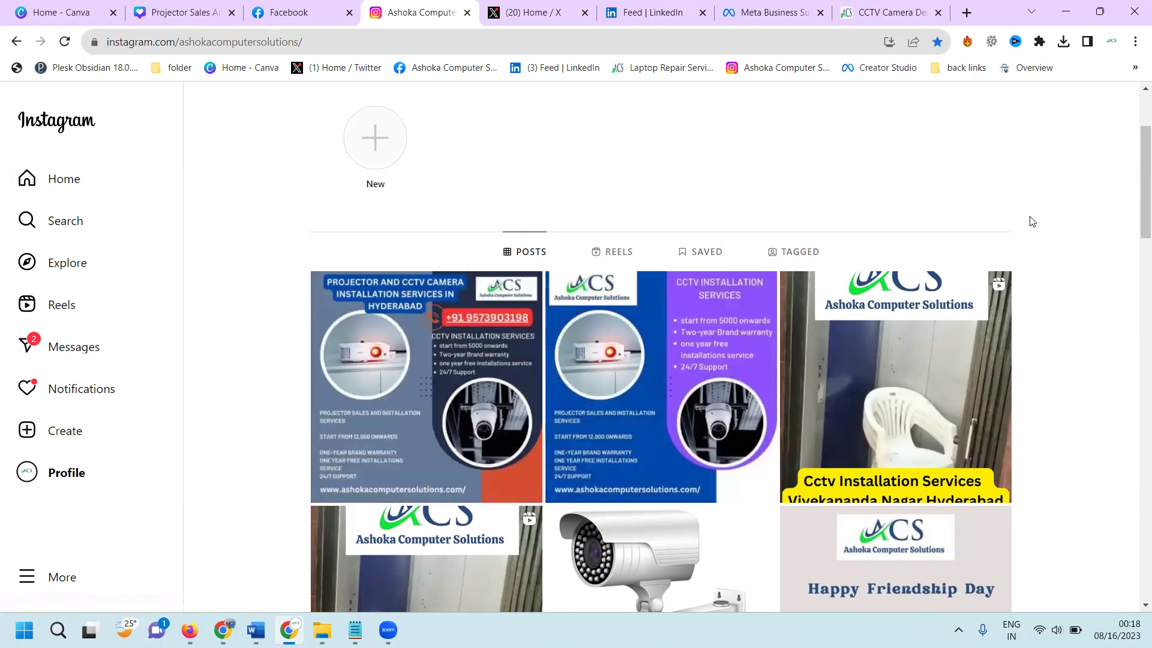
# - Edit the flyer post and tag two accounts found by searching 'rakesh' on the photo
pyautogui.click(510, 317)
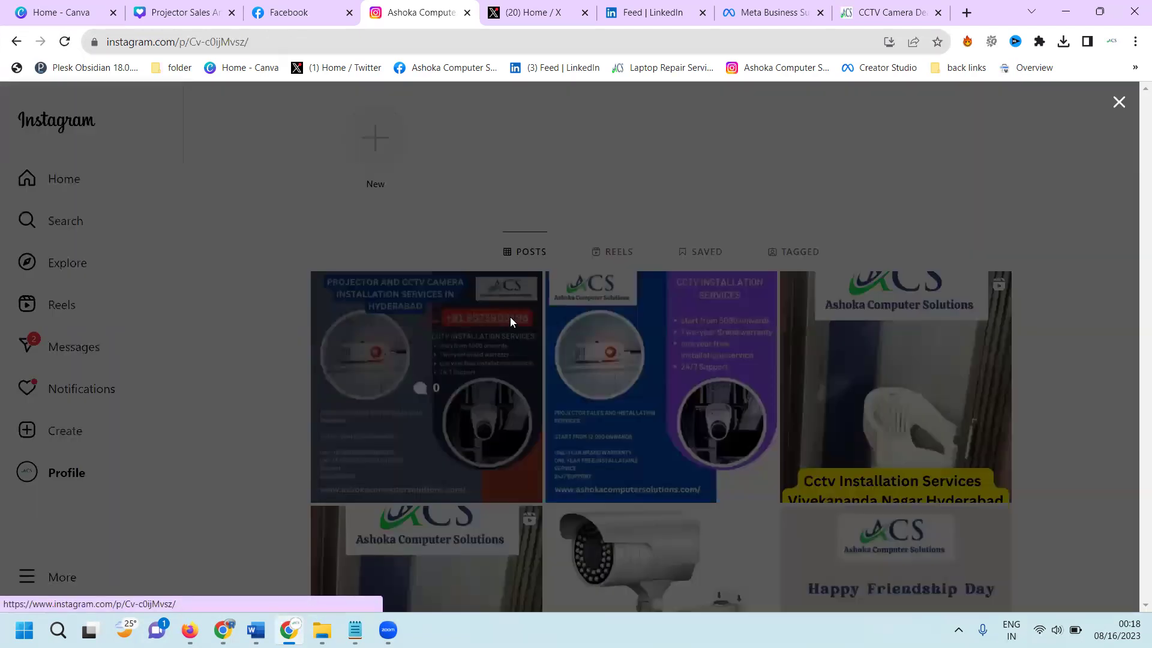
pyautogui.click(982, 129)
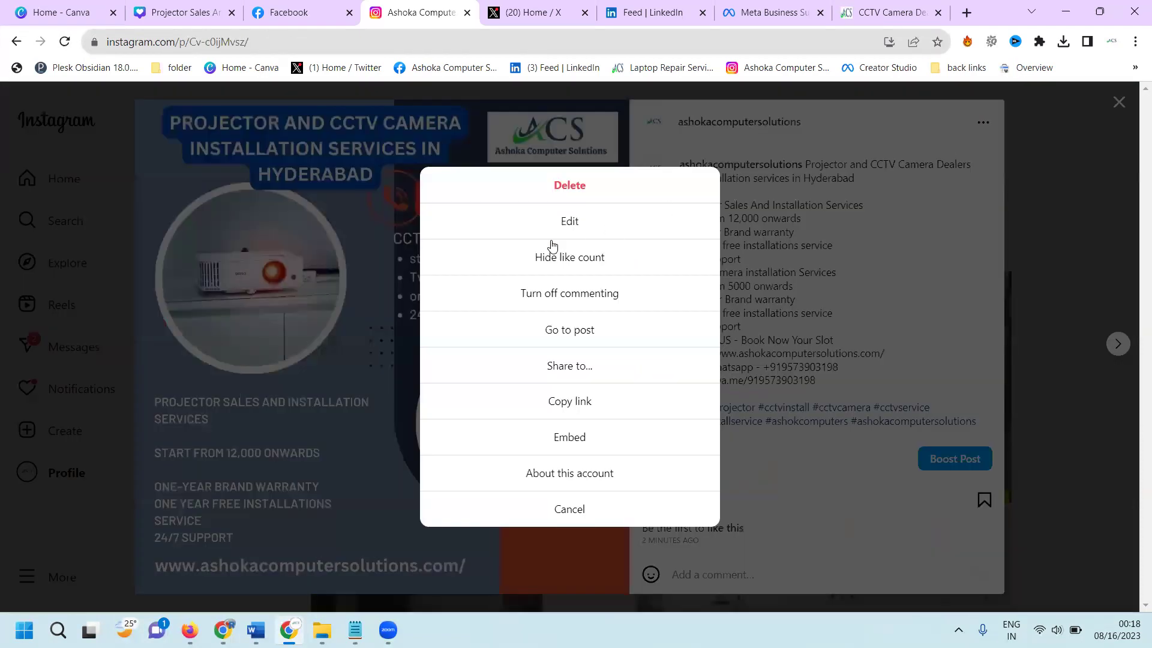
pyautogui.click(550, 225)
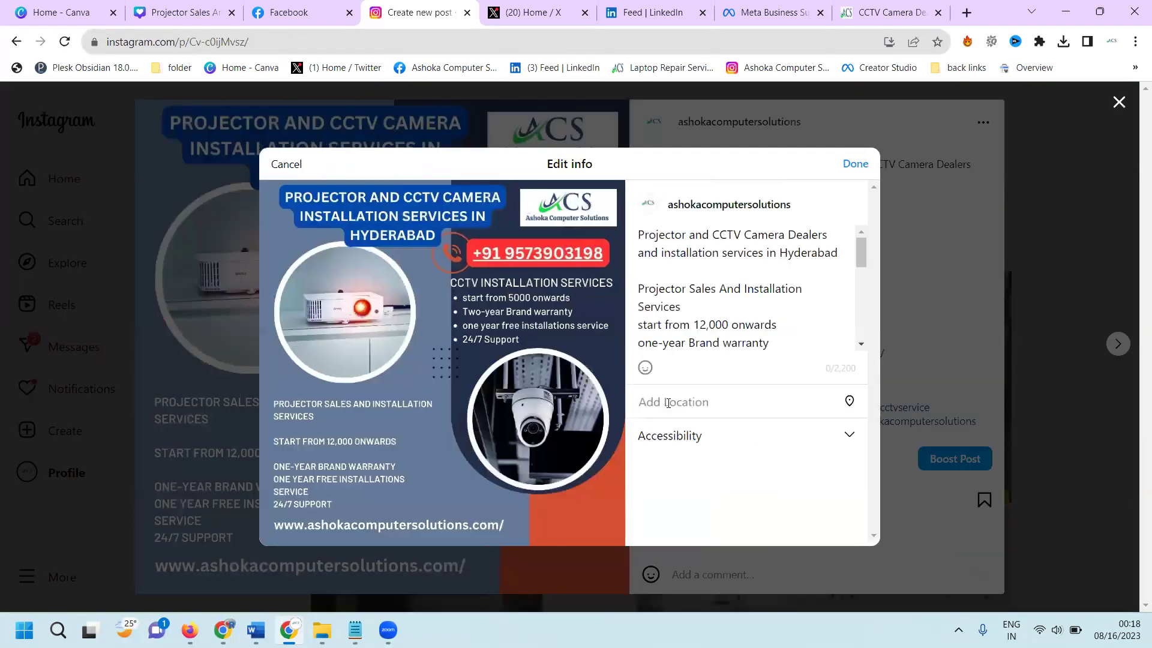
pyautogui.click(517, 524)
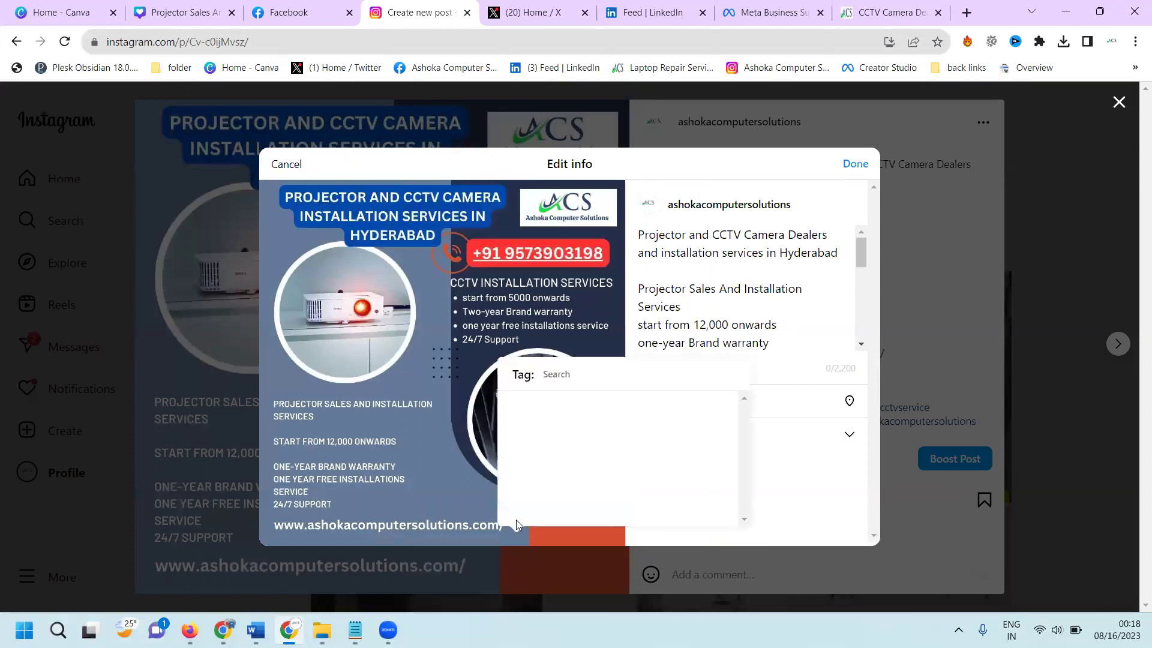
pyautogui.write('rakesh')
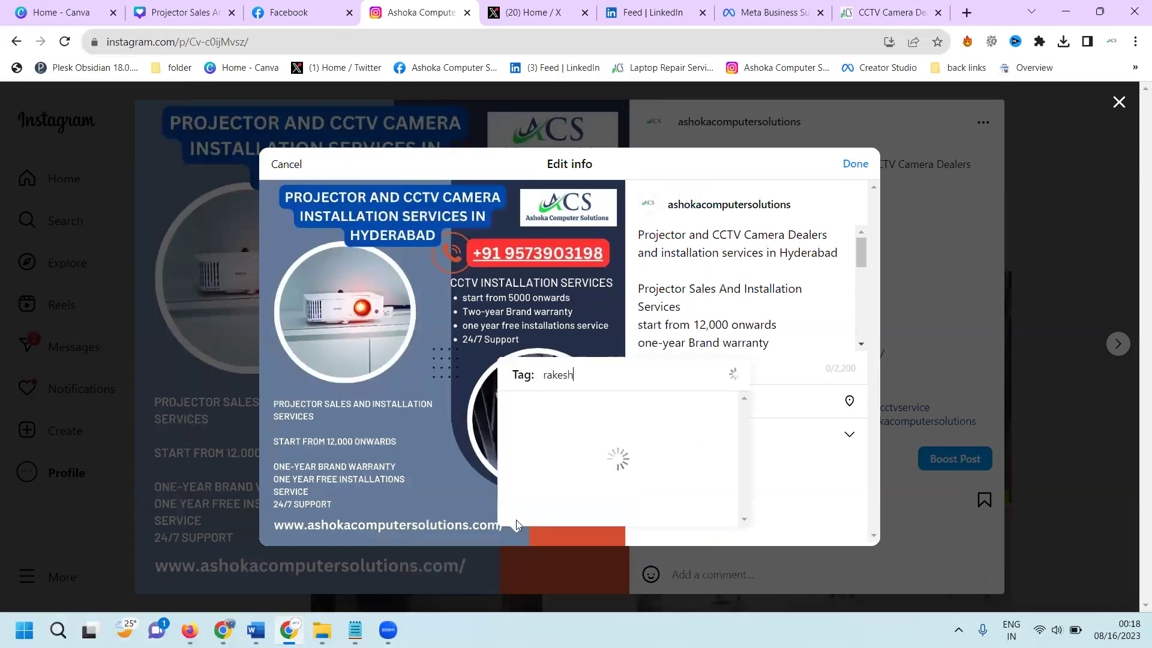
pyautogui.click(579, 446)
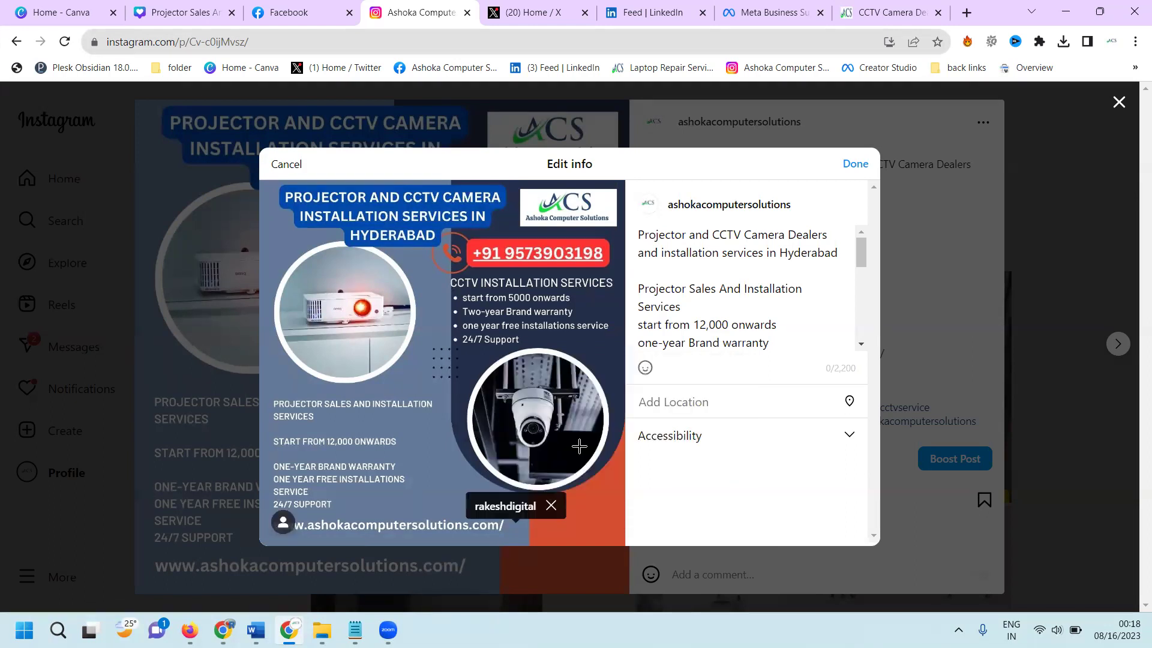
pyautogui.click(595, 504)
pyautogui.write('rake')
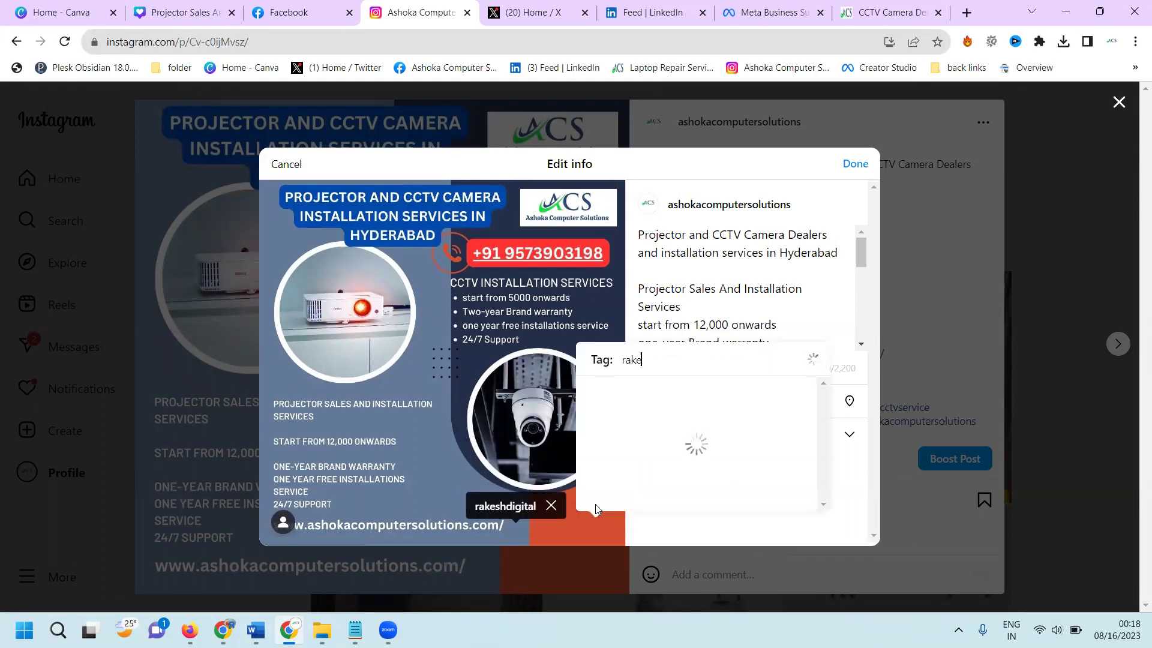
pyautogui.write('sh')
pyautogui.click(685, 393)
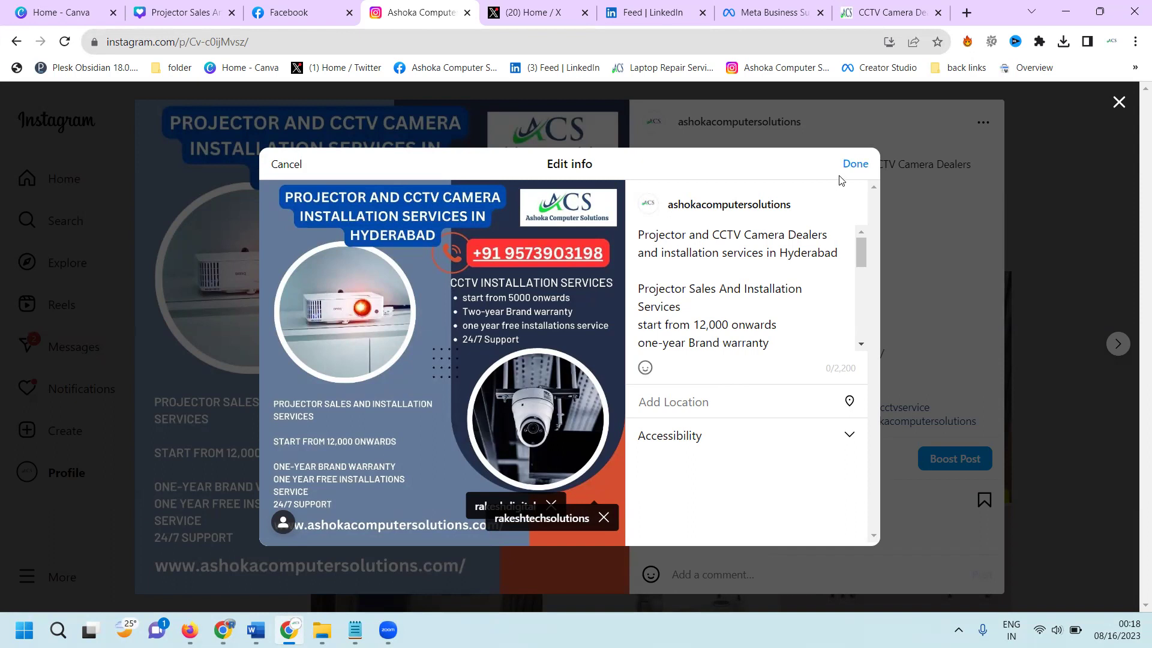
# - Tag the CCTV dealers account found via 'cctv', save the tags, and close the post
pyautogui.click(466, 475)
pyautogui.write('c')
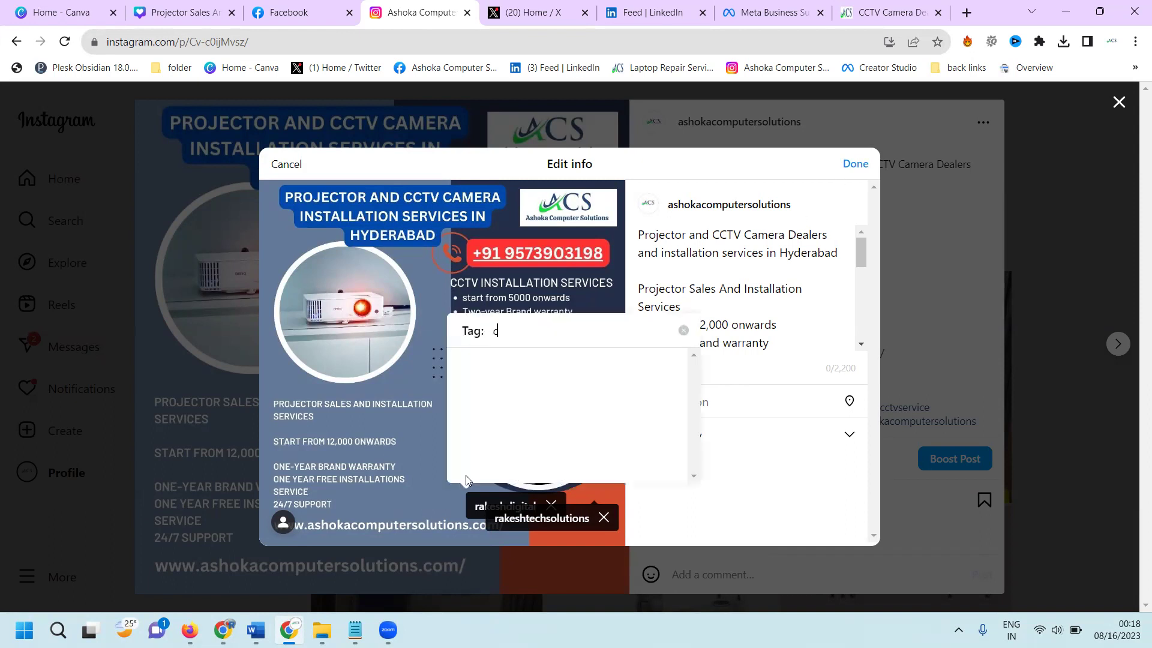
pyautogui.write('ctv')
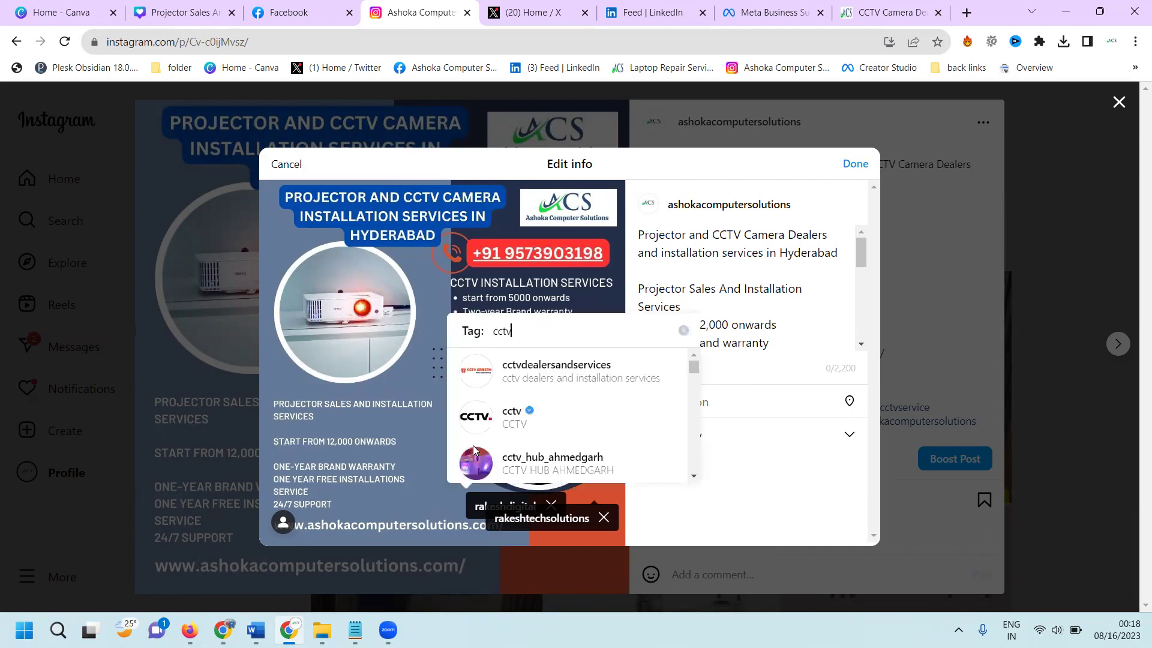
pyautogui.click(530, 372)
pyautogui.click(853, 164)
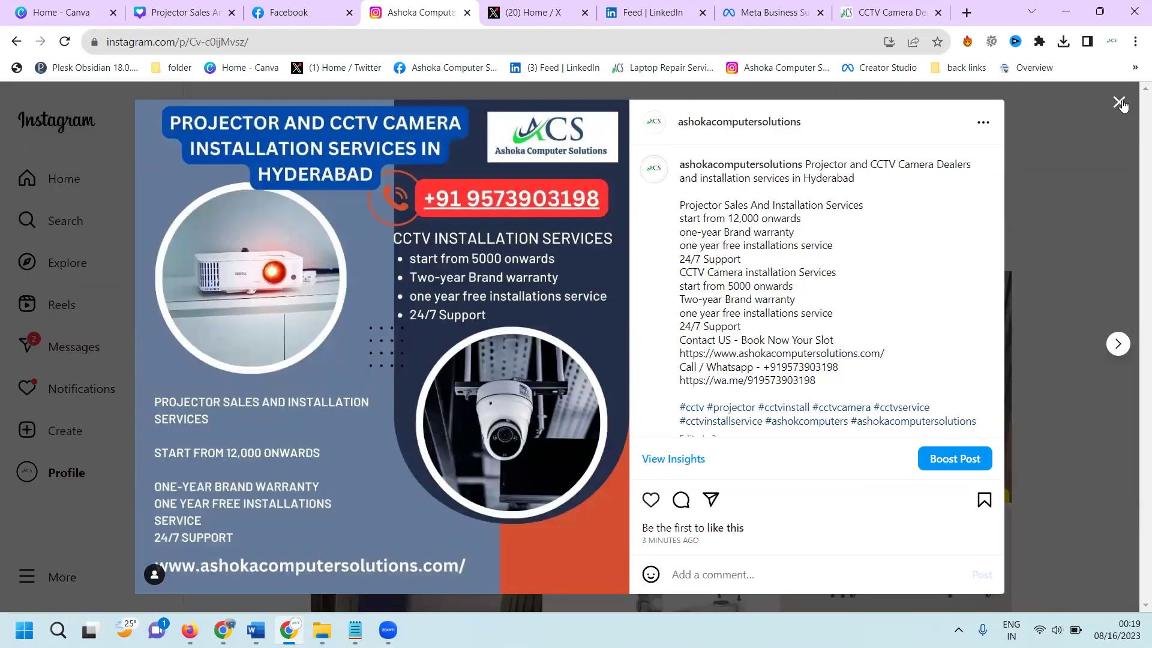
pyautogui.click(1119, 103)
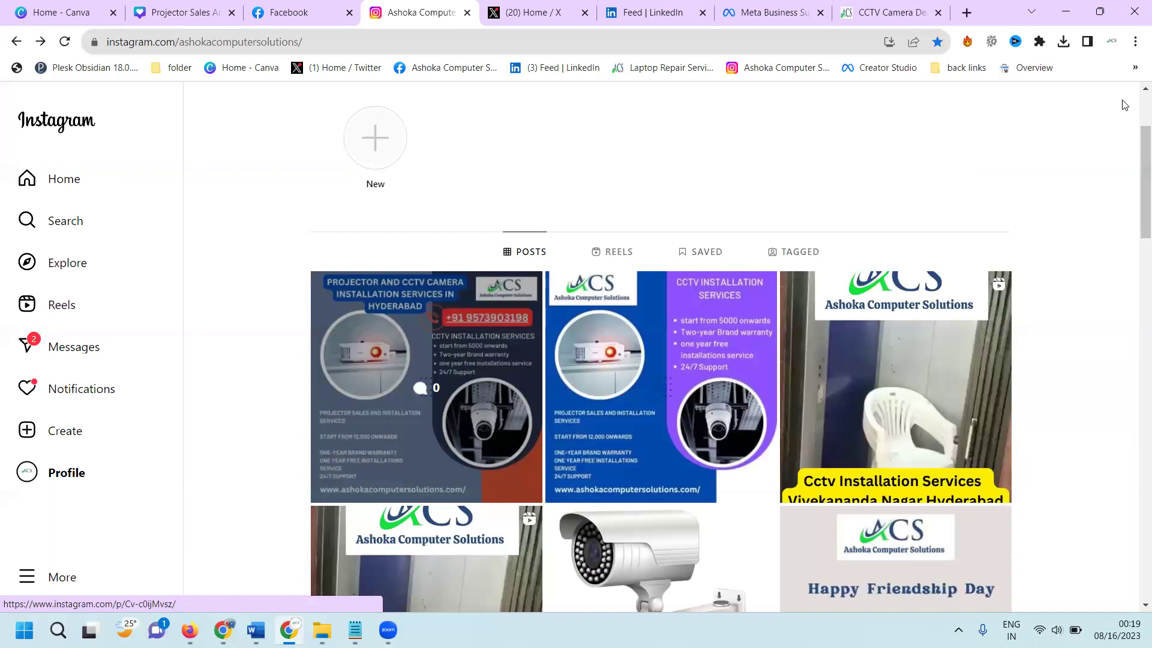
pyautogui.click(222, 630)
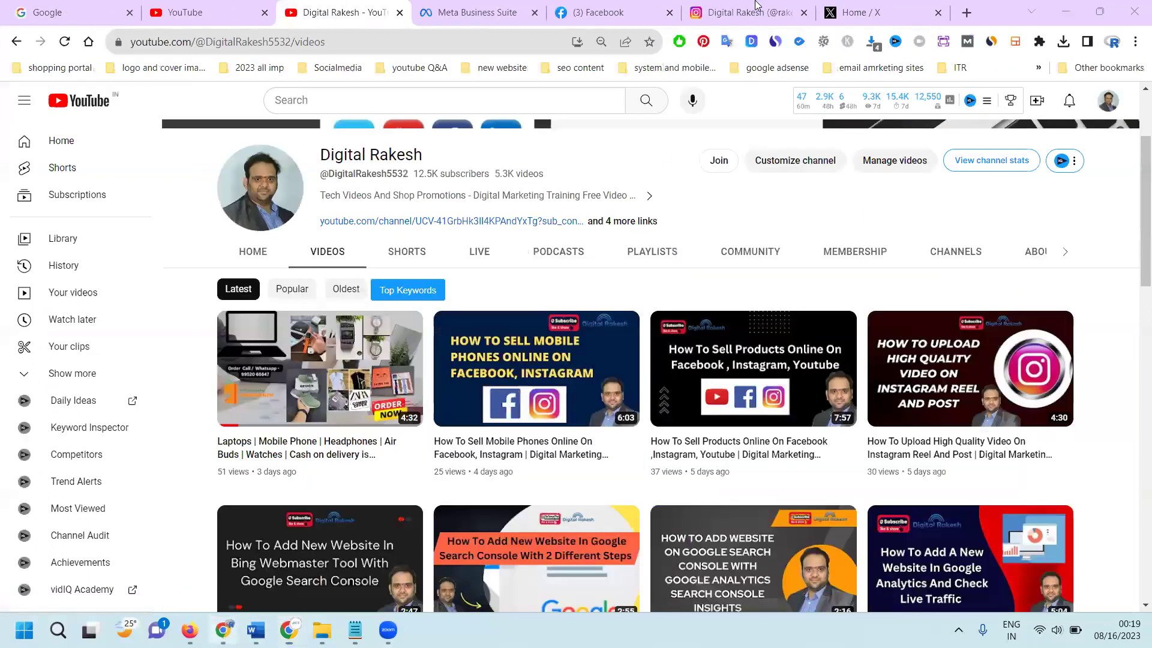